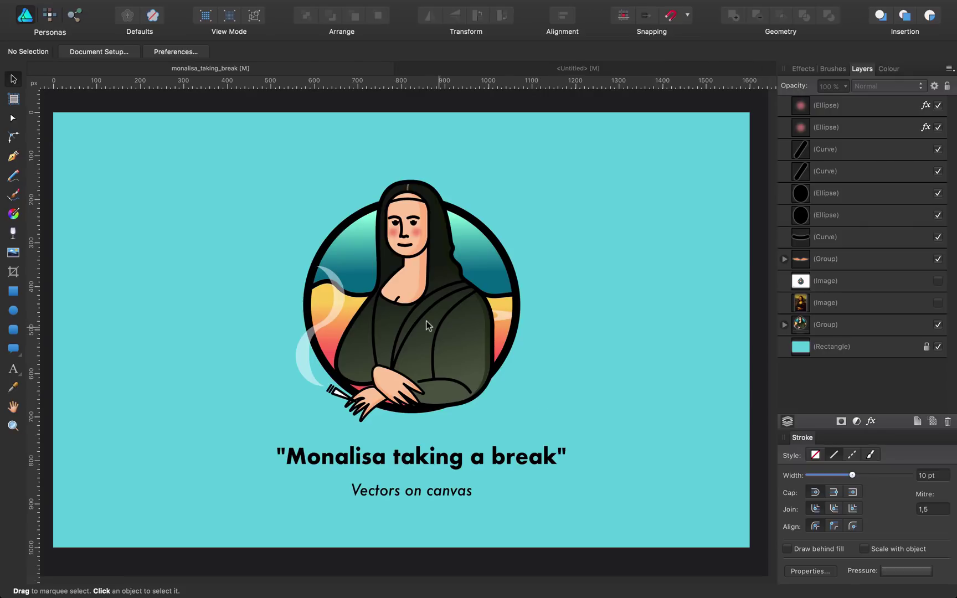
Drag the grouped Mona Lisa illustration up and left, away from her eyes, blush and mouth
drag(427, 320, 262, 273)
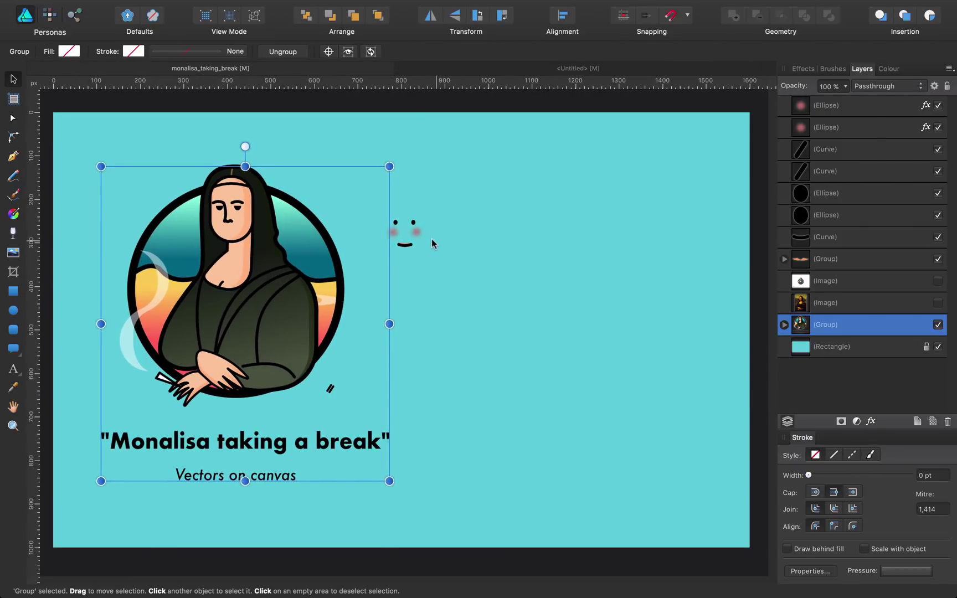
Undo the move, then group every illustration part and move the group left
key(super+z)
drag(247, 139, 581, 521)
key(super+g)
drag(455, 341, 267, 328)
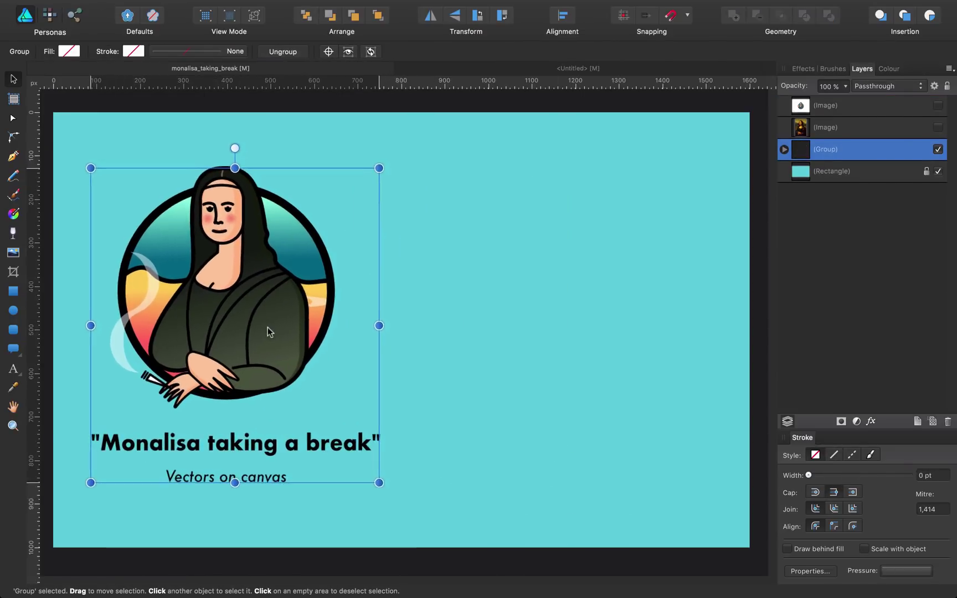
Show the original Mona Lisa painting and place it near the canvas centre, keeping the white logo hidden
click(851, 129)
click(936, 128)
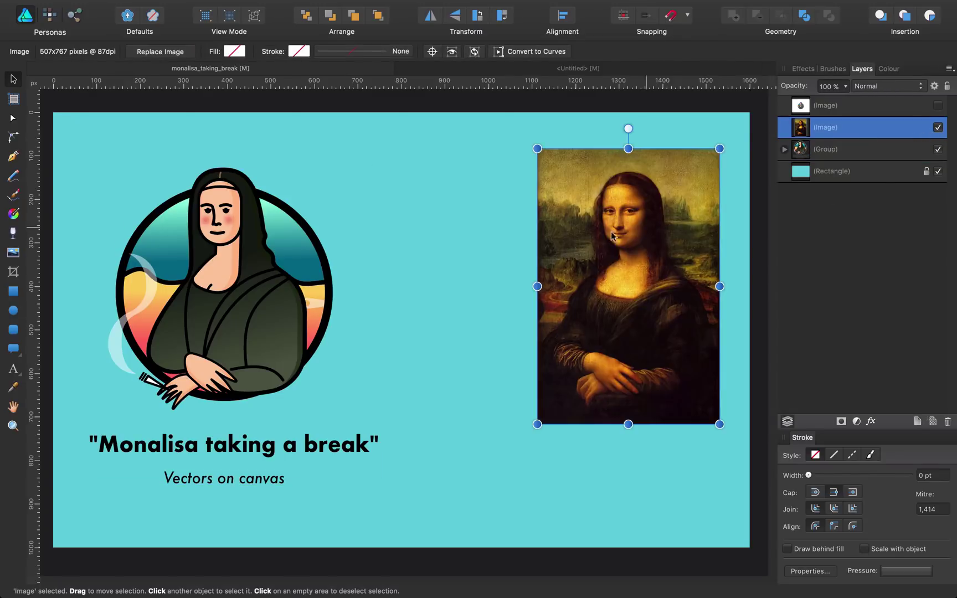
mouse_move(659, 223)
mouse_down()
mouse_move(632, 241)
mouse_move(641, 232)
mouse_up()
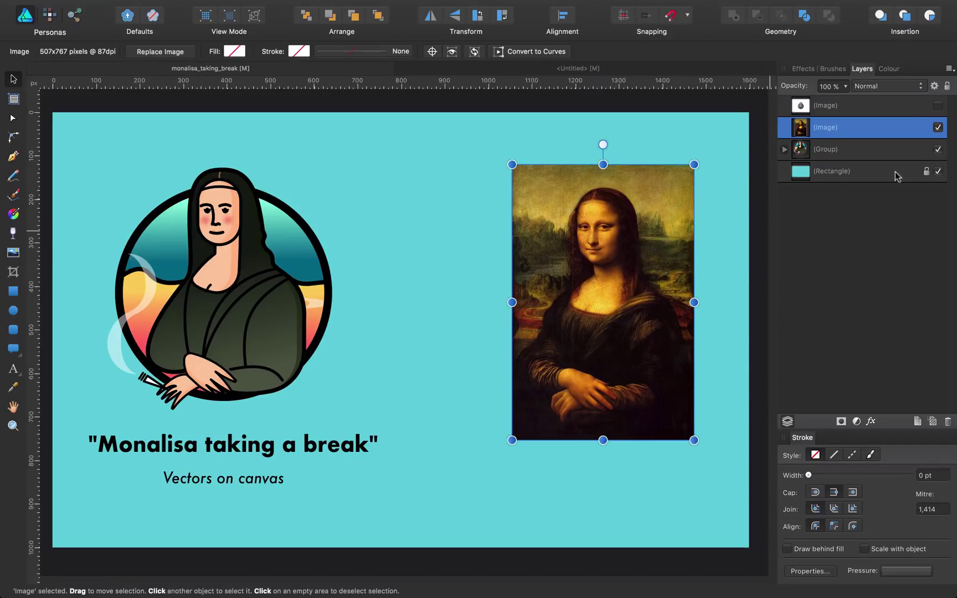
click(937, 106)
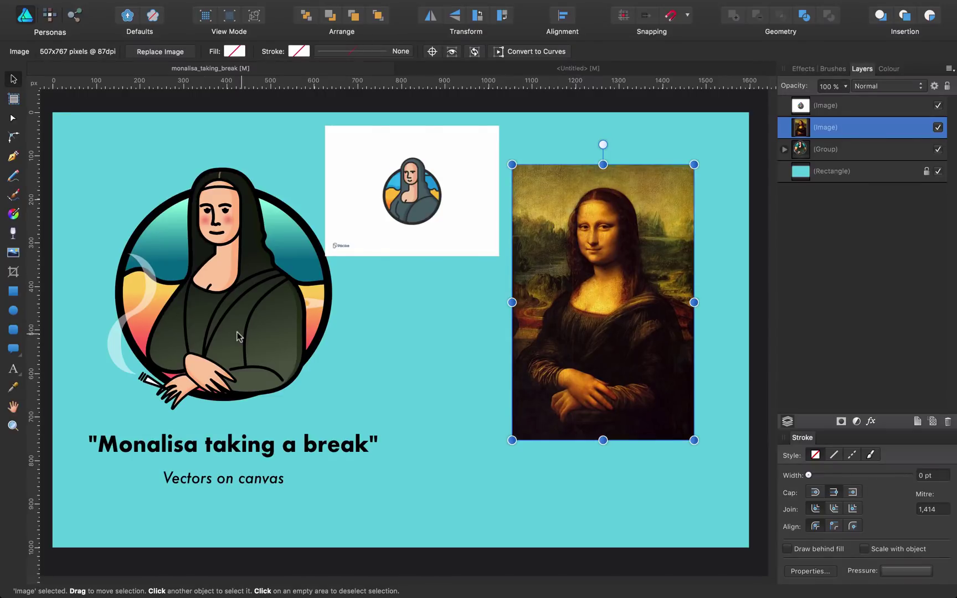
click(936, 105)
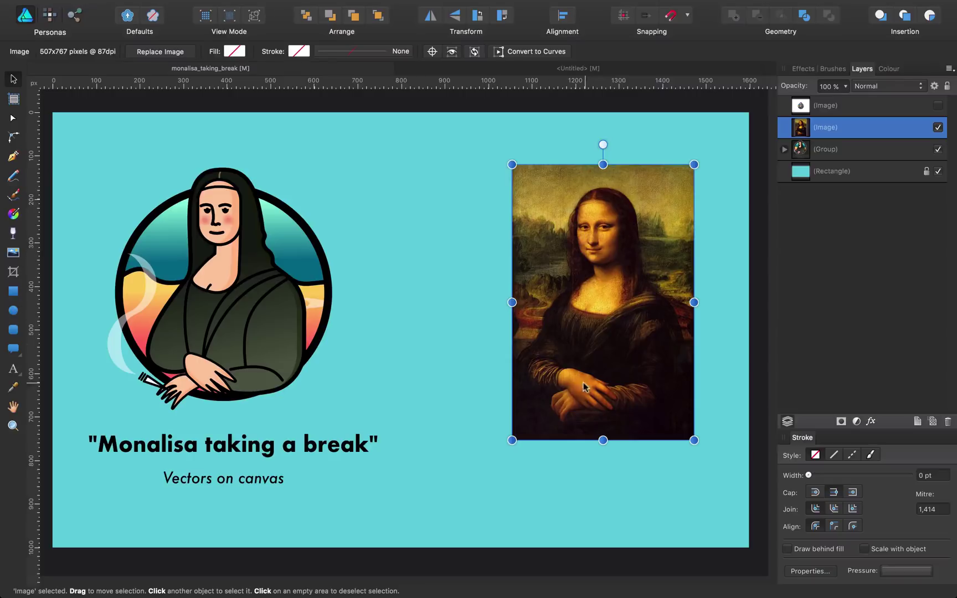
drag(609, 266, 502, 252)
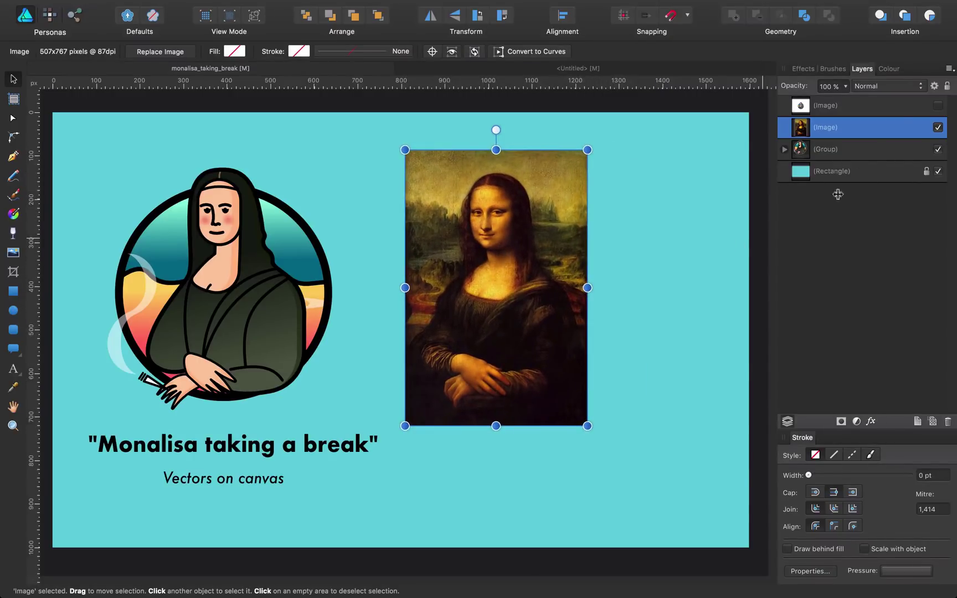
Lock the painting and set the Pen tool to no fill with a yellow stroke
click(944, 86)
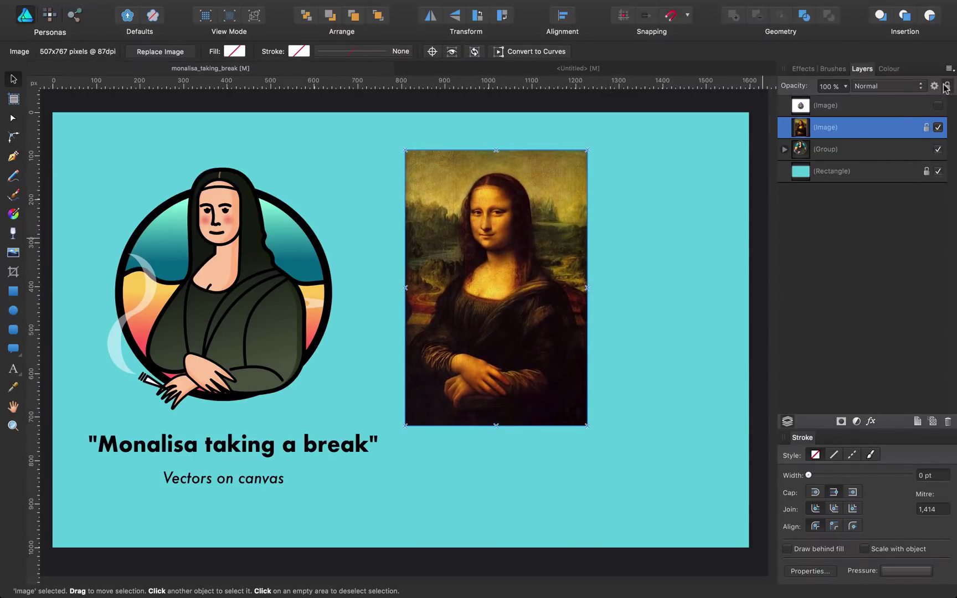
click(474, 259)
key(p)
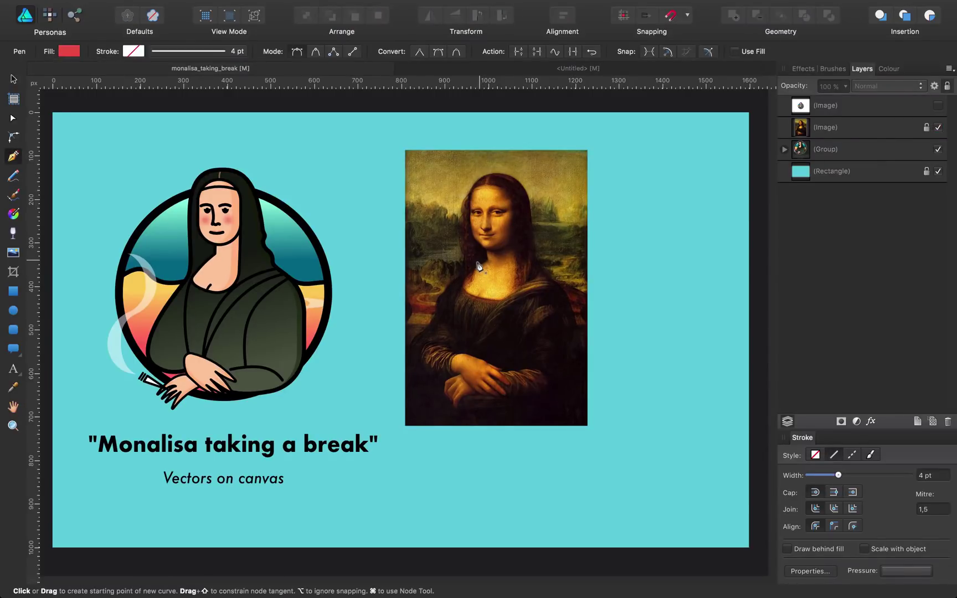
click(74, 52)
click(68, 67)
click(133, 51)
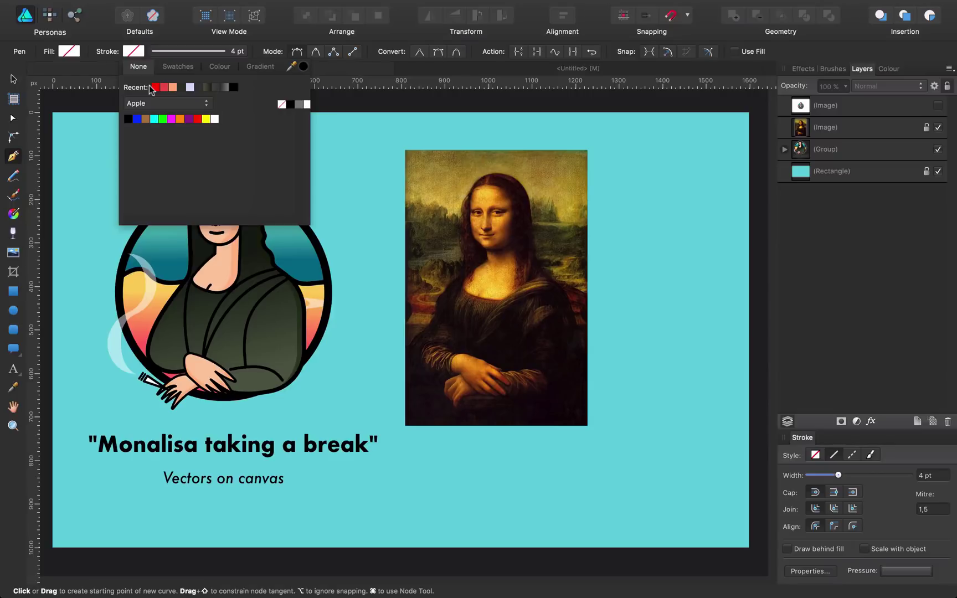
click(203, 119)
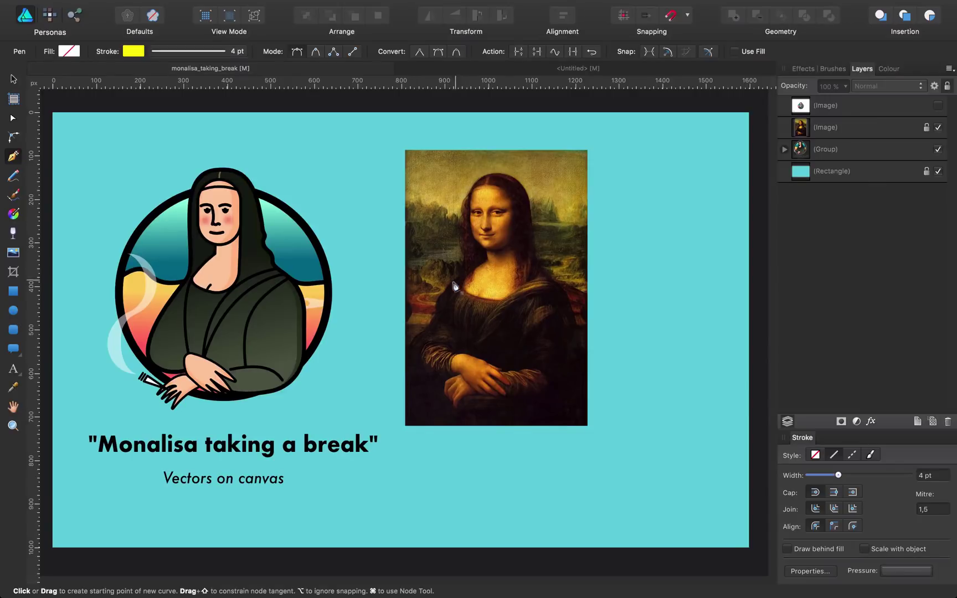
Trace a closed yellow Pen outline around her head, shoulders and body, then deselect it
click(491, 174)
click(529, 209)
drag(550, 278, 565, 294)
drag(580, 387, 600, 359)
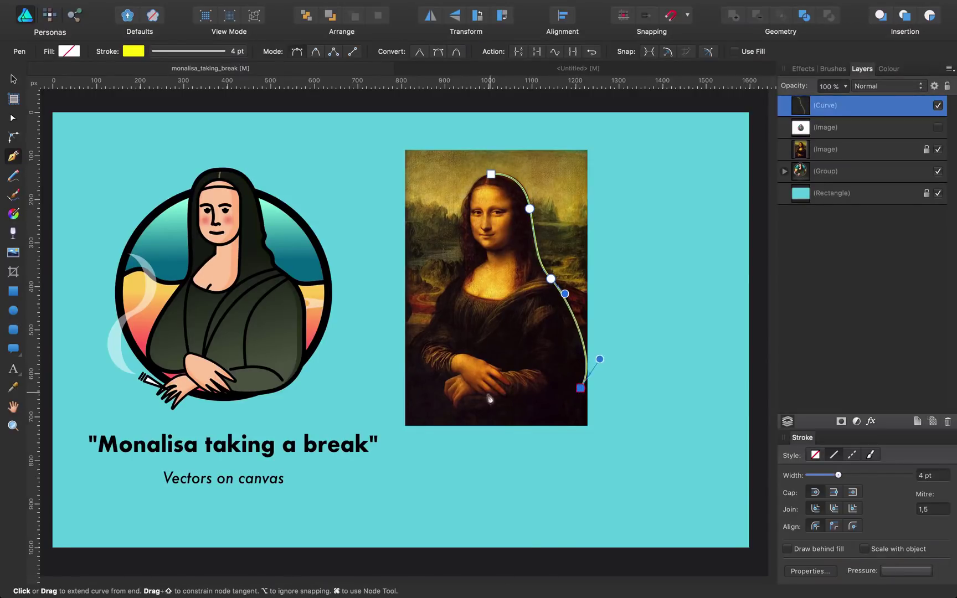
click(484, 383)
click(449, 375)
drag(409, 351, 407, 343)
drag(462, 273, 493, 249)
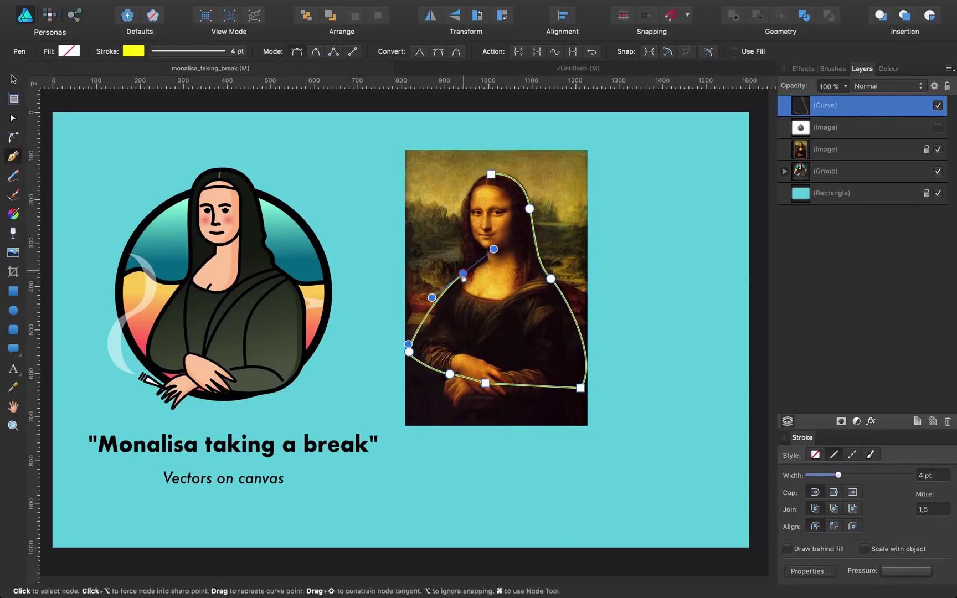
click(463, 273)
drag(491, 174, 522, 169)
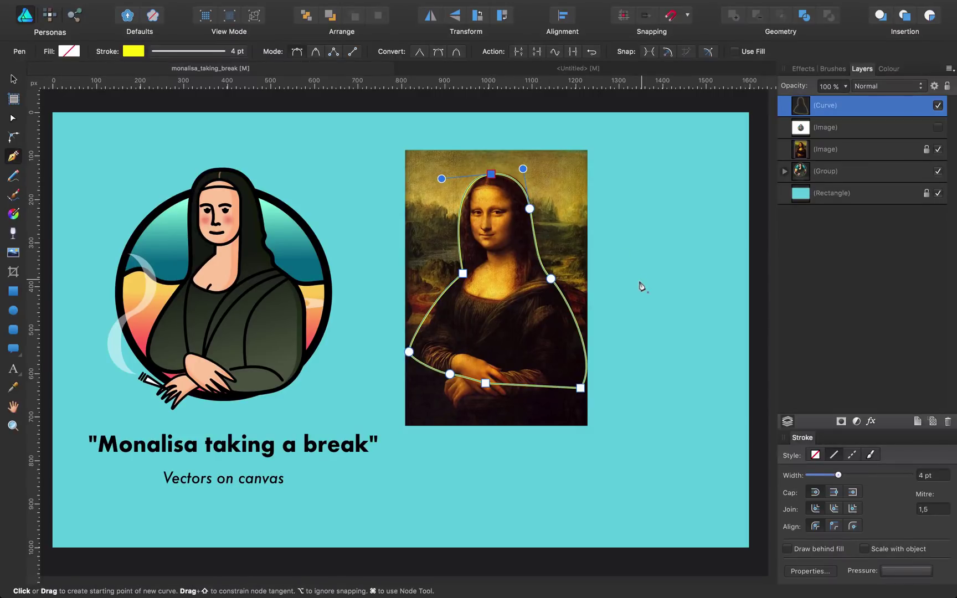
key(v)
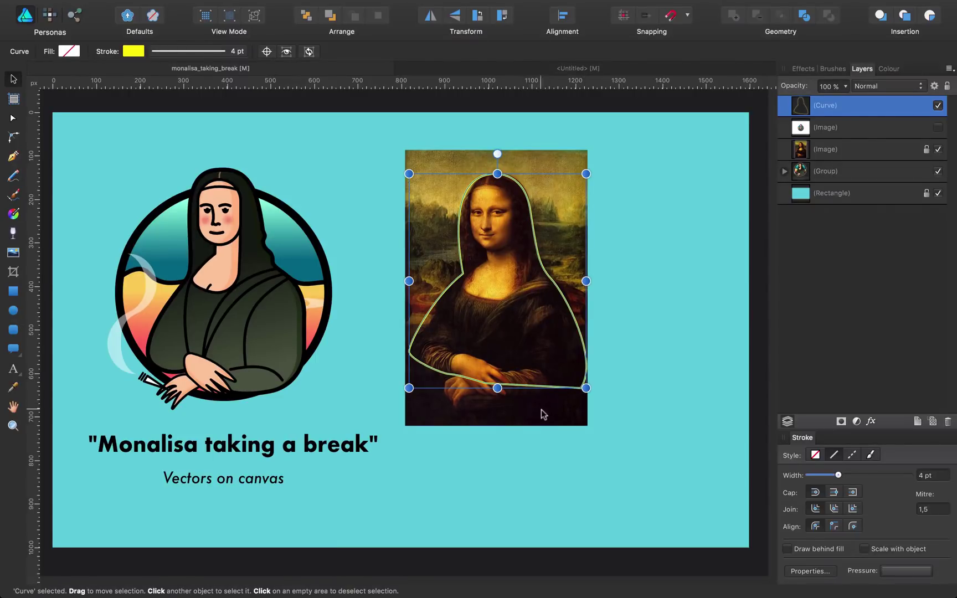
click(586, 425)
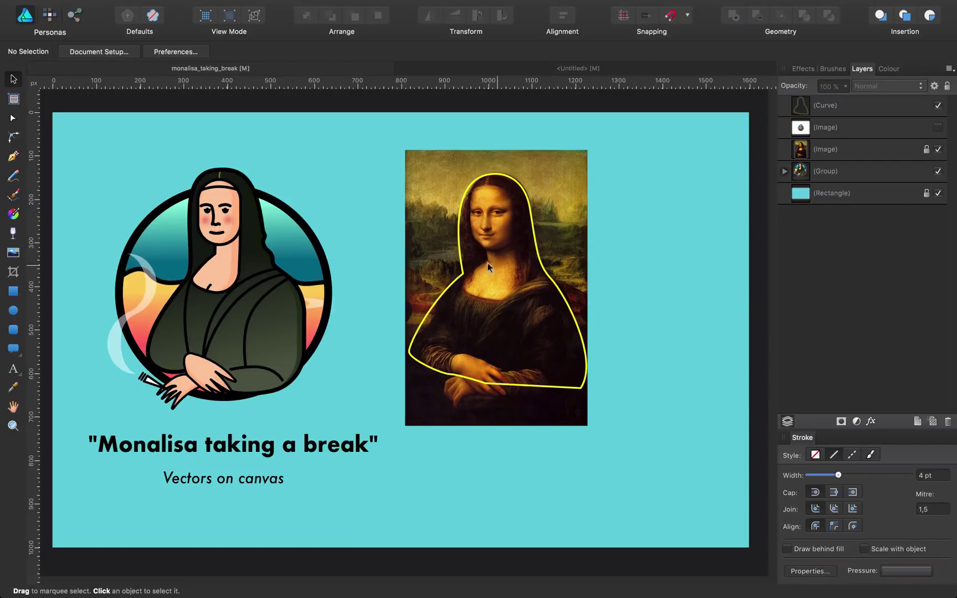
Round the sharp node beside her neck to a 64,9 px radius with the Corner Tool
key(a)
click(460, 274)
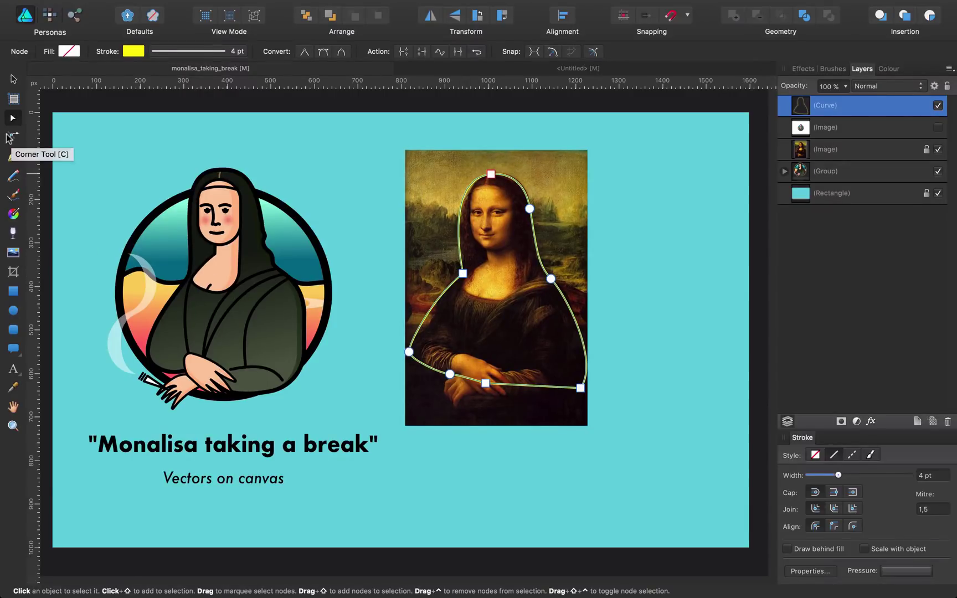
click(12, 137)
click(462, 274)
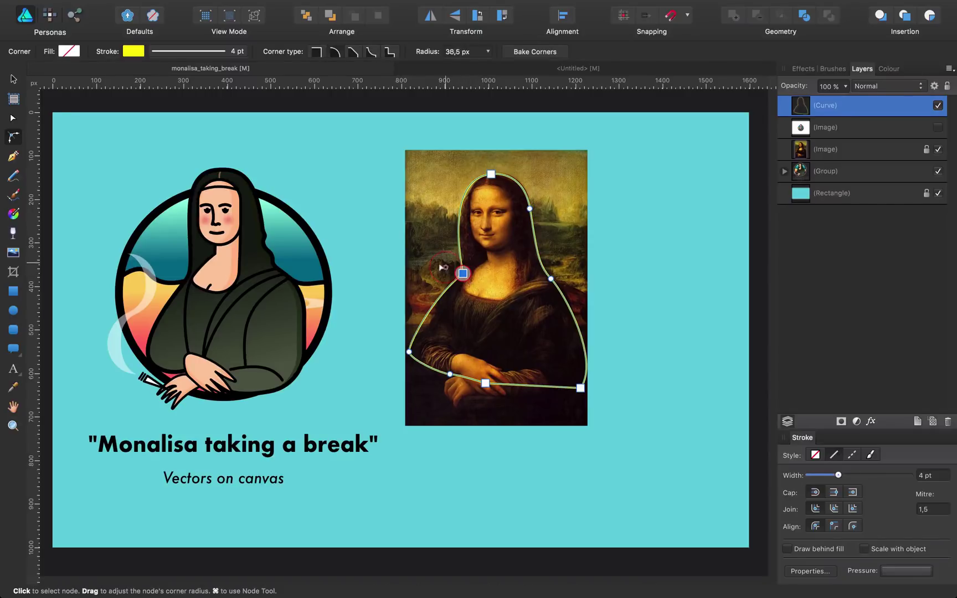
drag(441, 268, 431, 262)
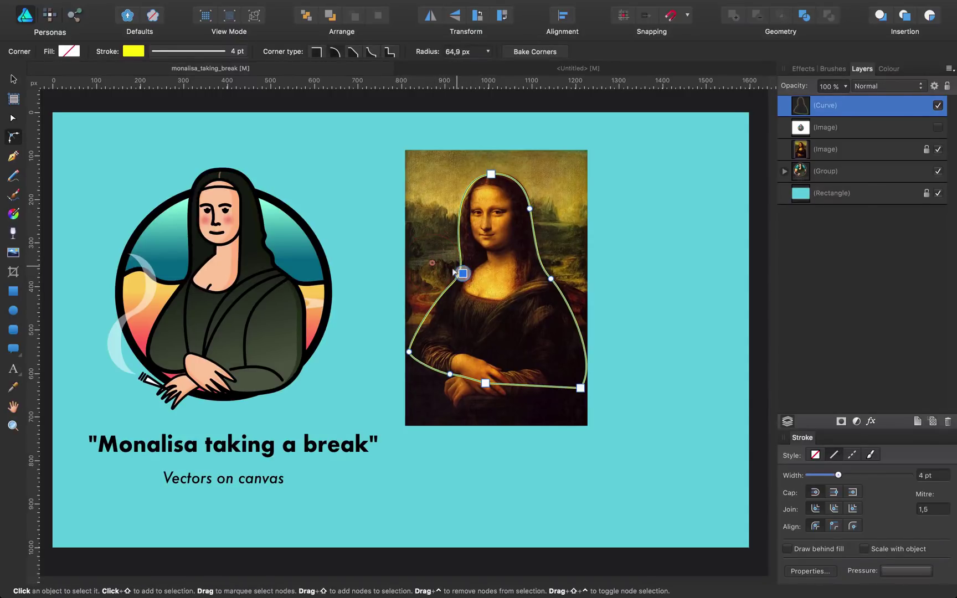
key(a)
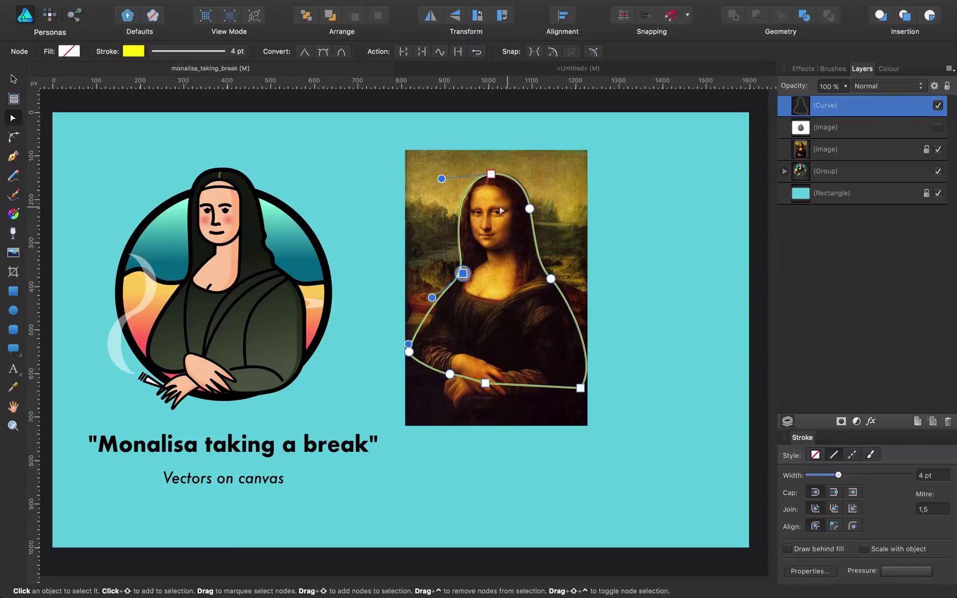
Add nodes along the outline's right contour from her hair down to the shoulder
click(533, 244)
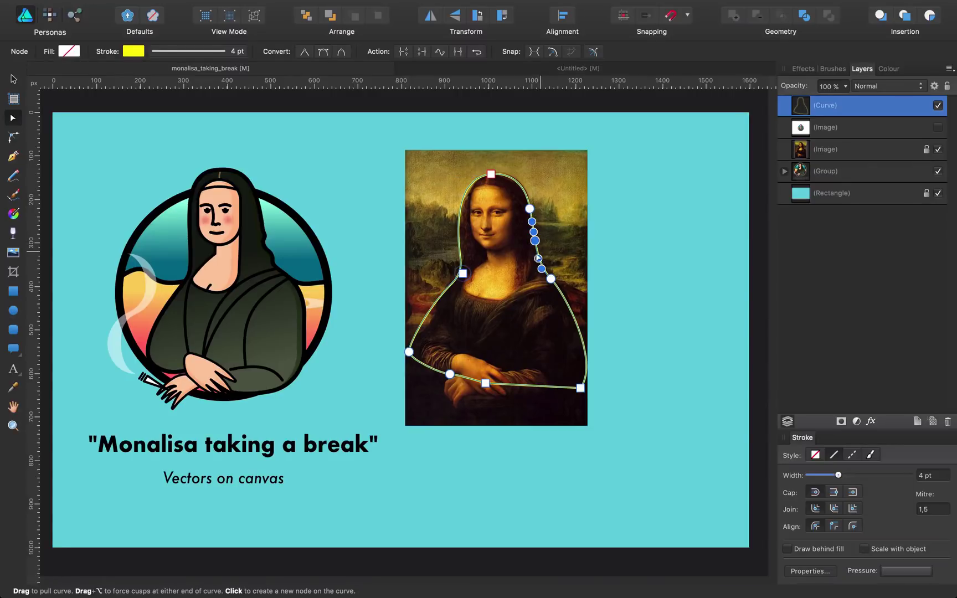
super+click(536, 258)
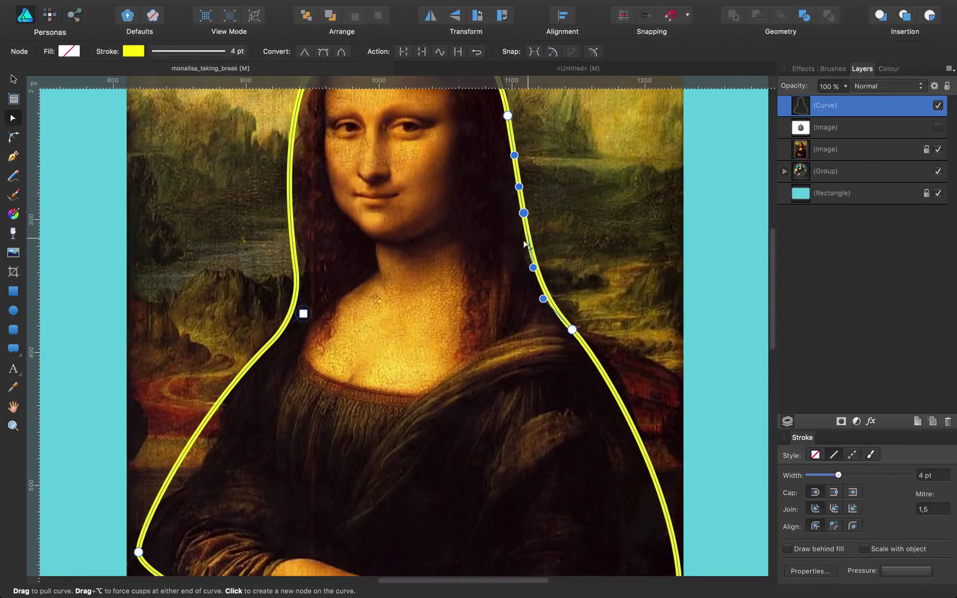
click(528, 242)
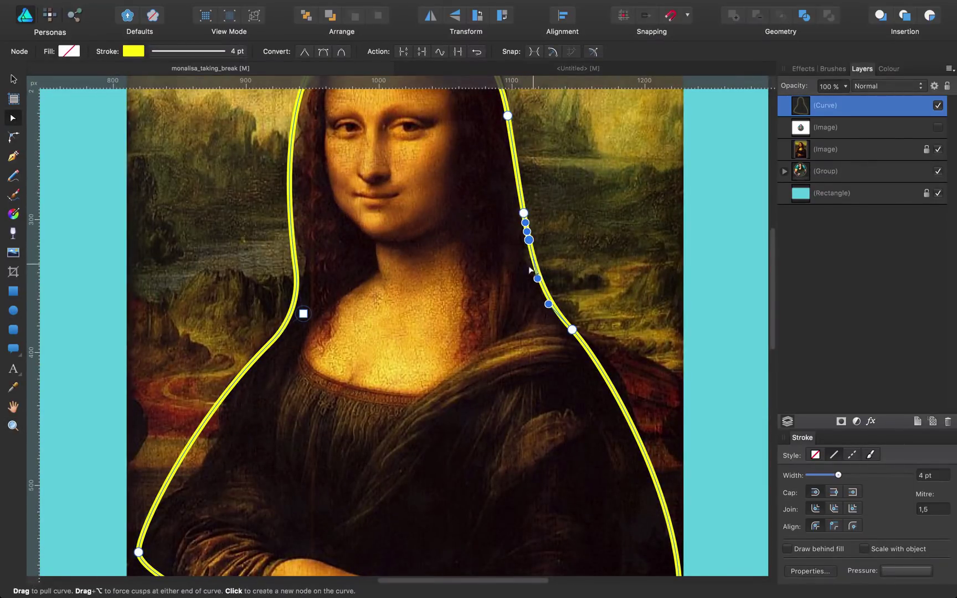
click(534, 262)
click(540, 280)
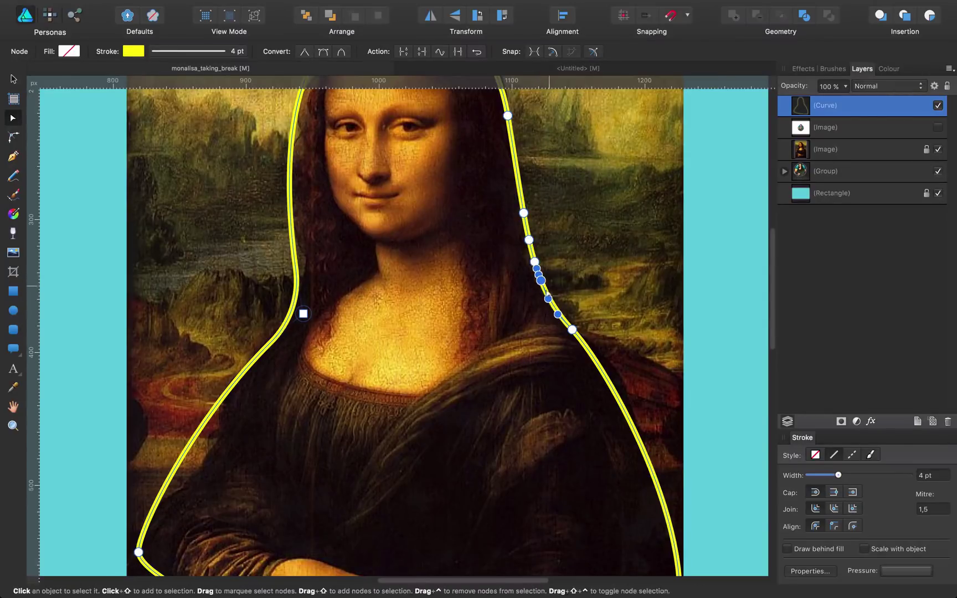
click(548, 302)
click(560, 288)
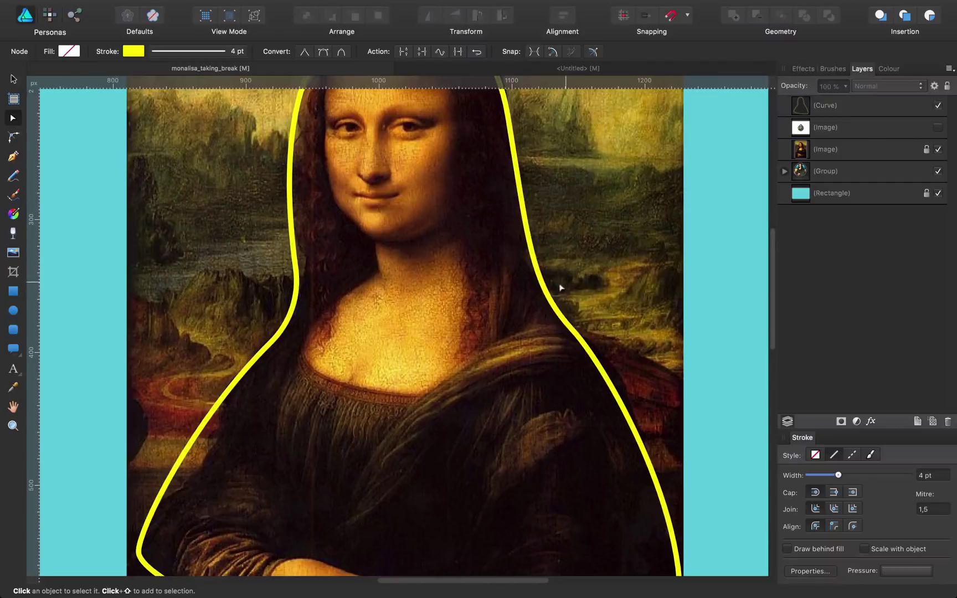
Adjust the right-side nodes and curve so the outline hugs her neckline and shoulder
click(532, 276)
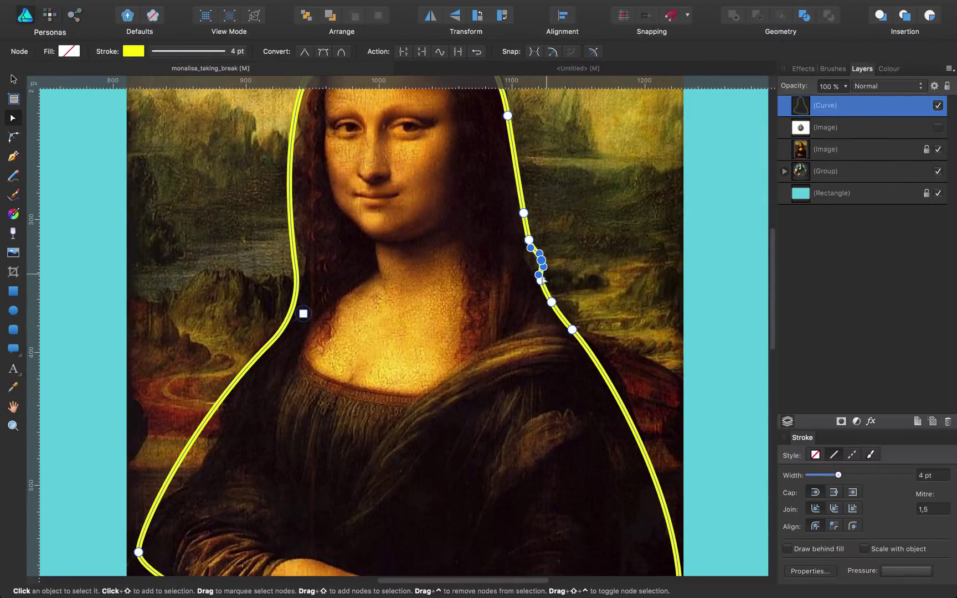
drag(541, 260, 558, 294)
key(super+z)
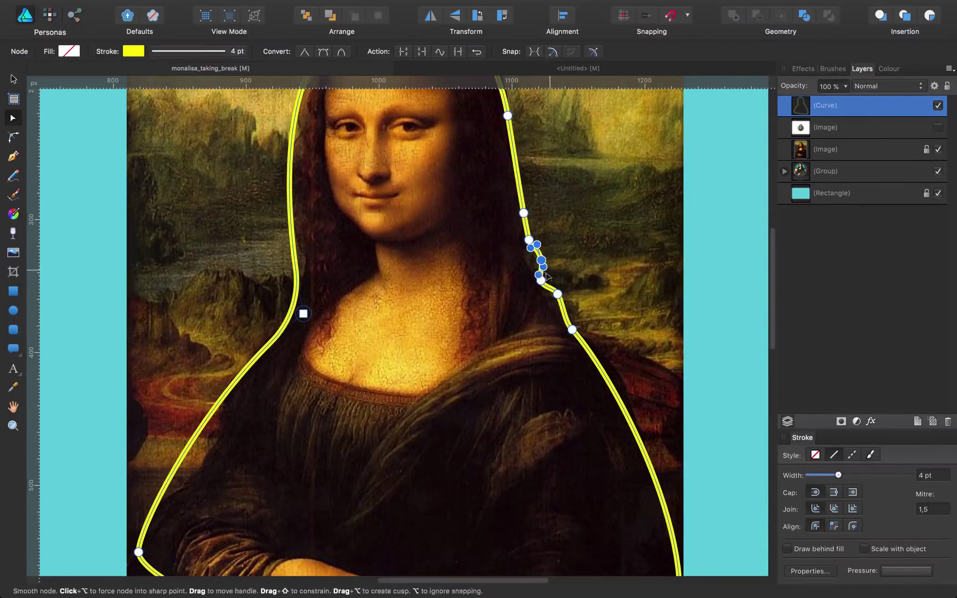
drag(543, 266, 547, 271)
click(557, 293)
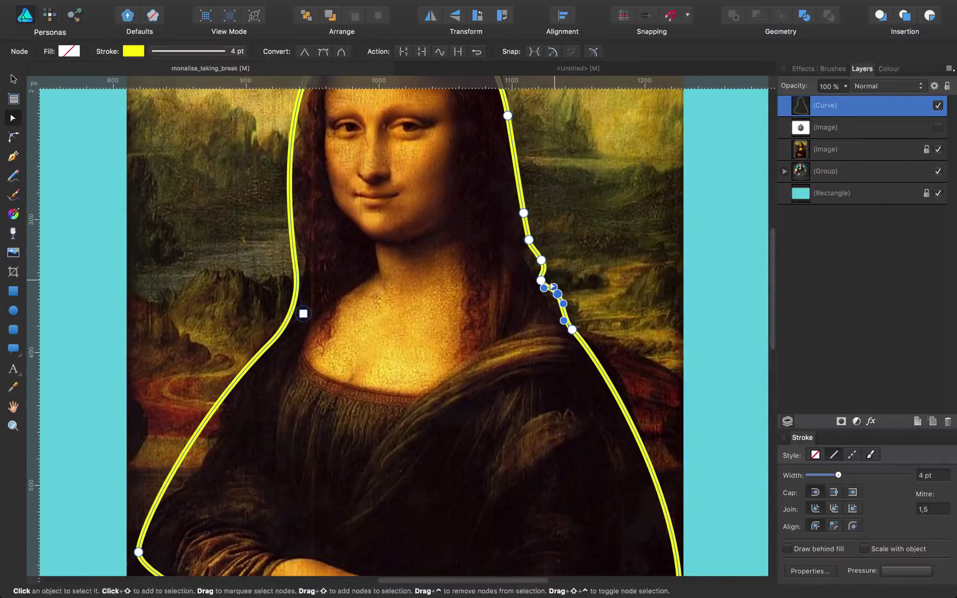
click(562, 311)
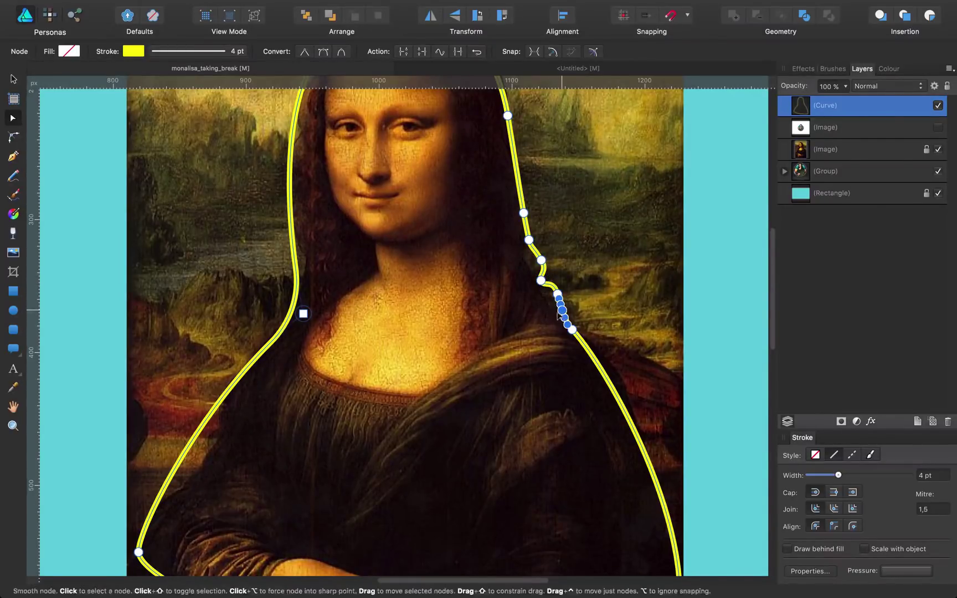
scroll(560, 310, up, 3)
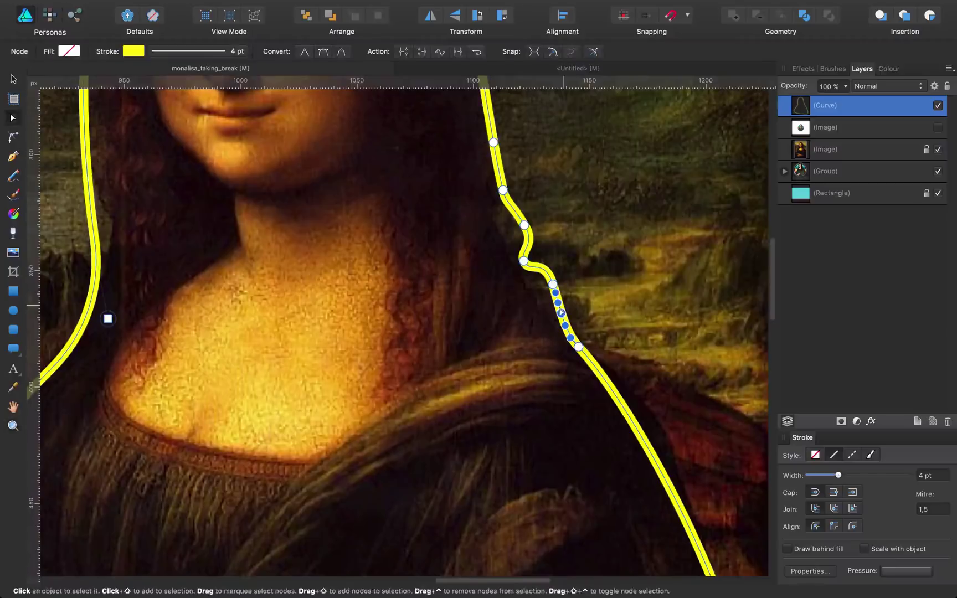
drag(559, 313, 552, 308)
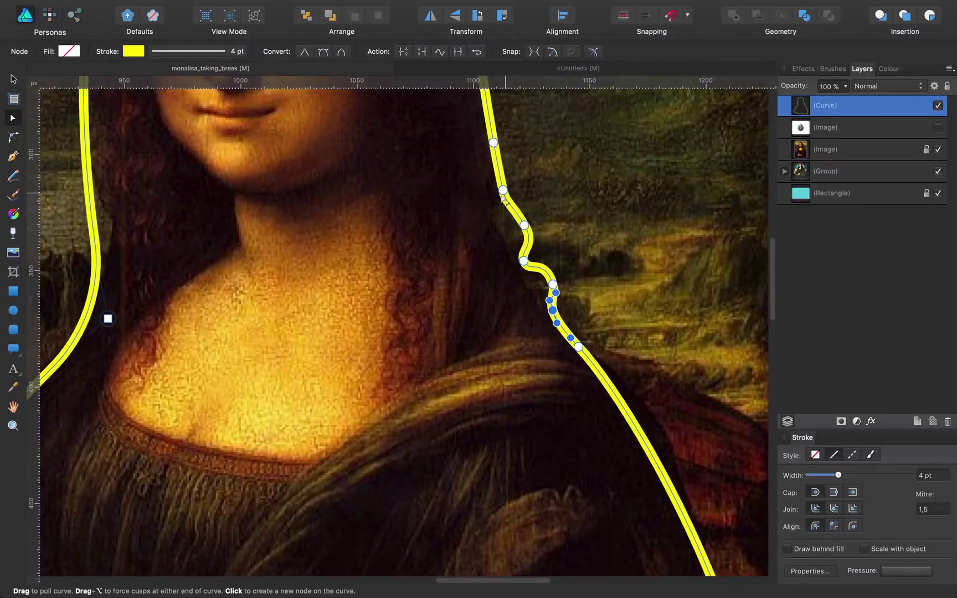
Reshape the outline's upper neck segments, undoing the last bend
click(507, 207)
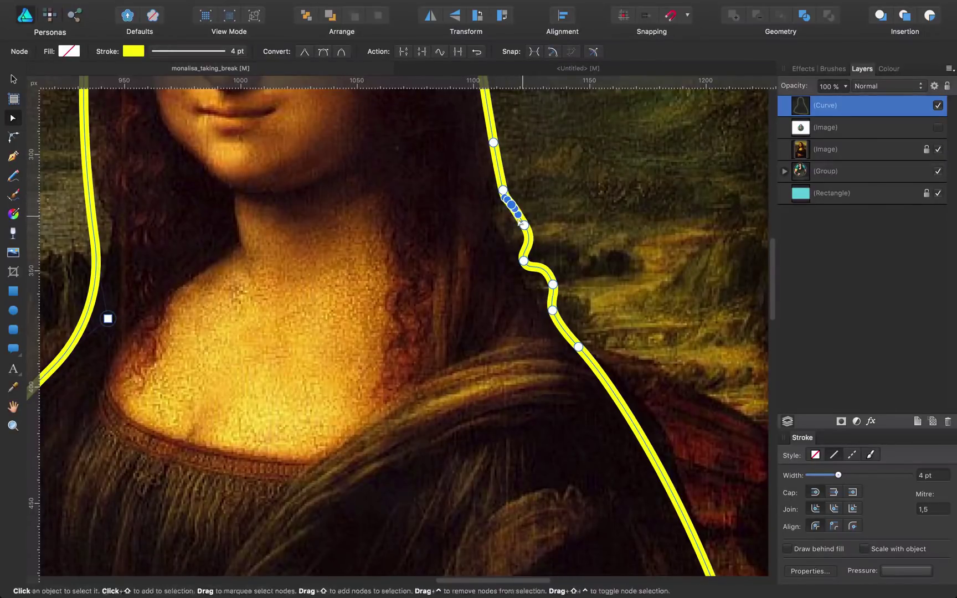
mouse_move(514, 219)
mouse_down()
mouse_move(528, 247)
mouse_move(516, 211)
mouse_move(528, 206)
mouse_up()
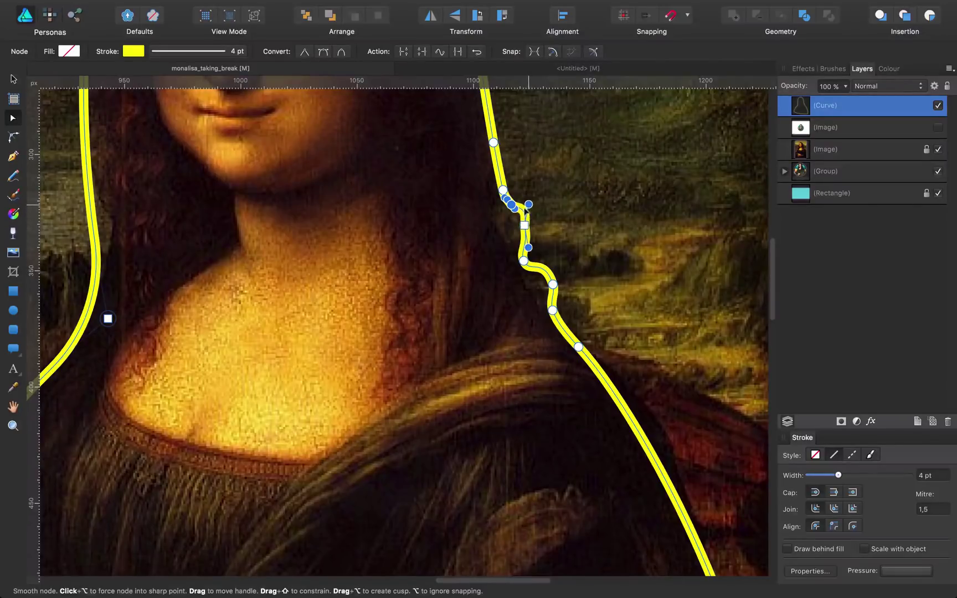
drag(522, 246, 518, 240)
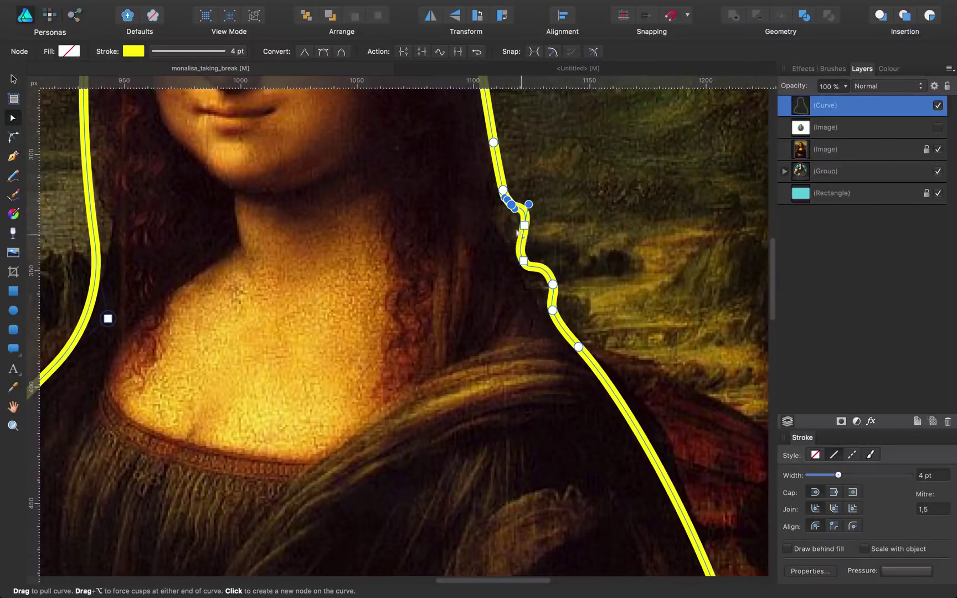
drag(495, 172, 509, 172)
key(super+z)
Select the yellow outline and raise its stroke width to 7 pt
key(super+0)
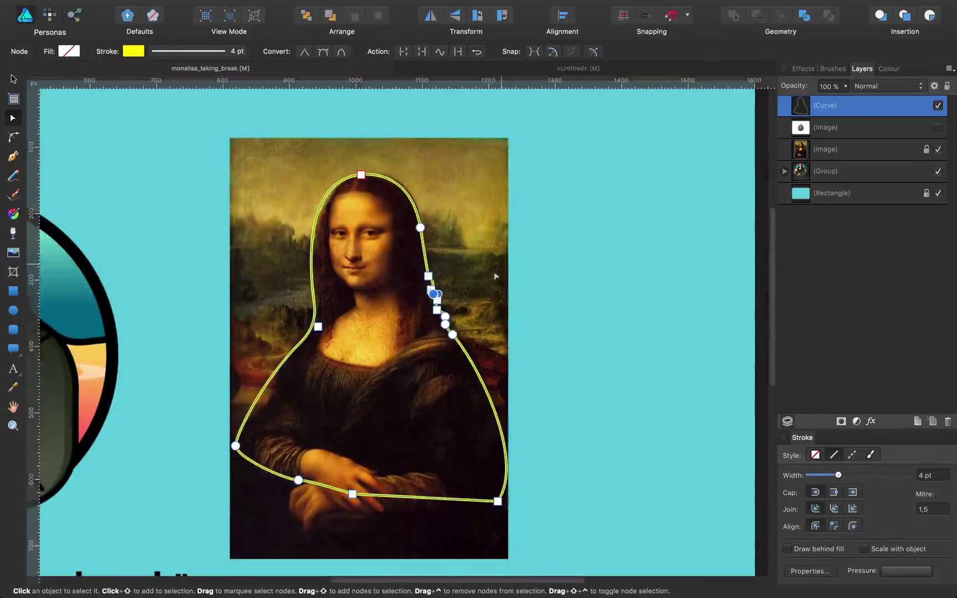
click(479, 271)
drag(442, 260, 668, 196)
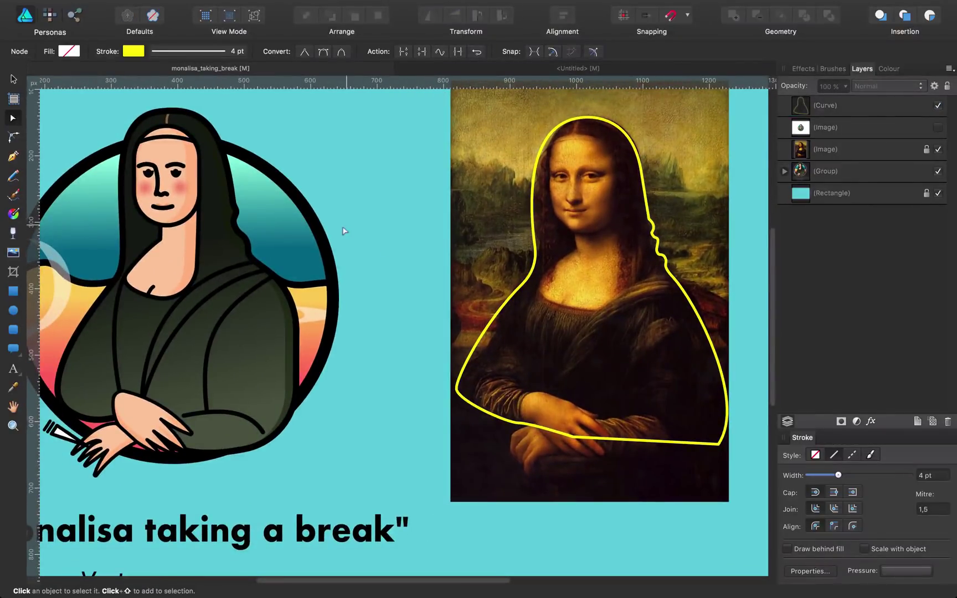
key(v)
click(540, 145)
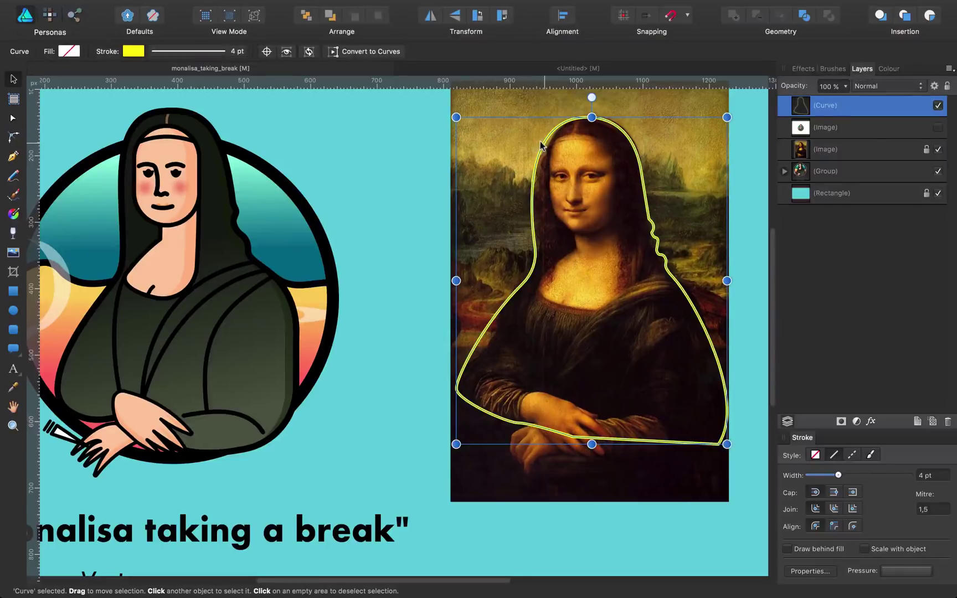
click(205, 53)
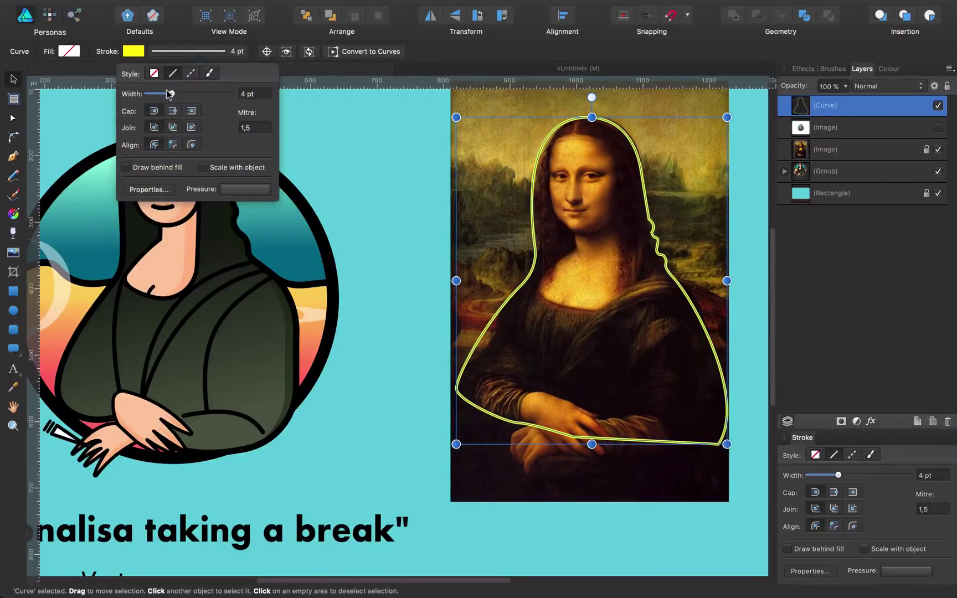
drag(171, 94, 176, 94)
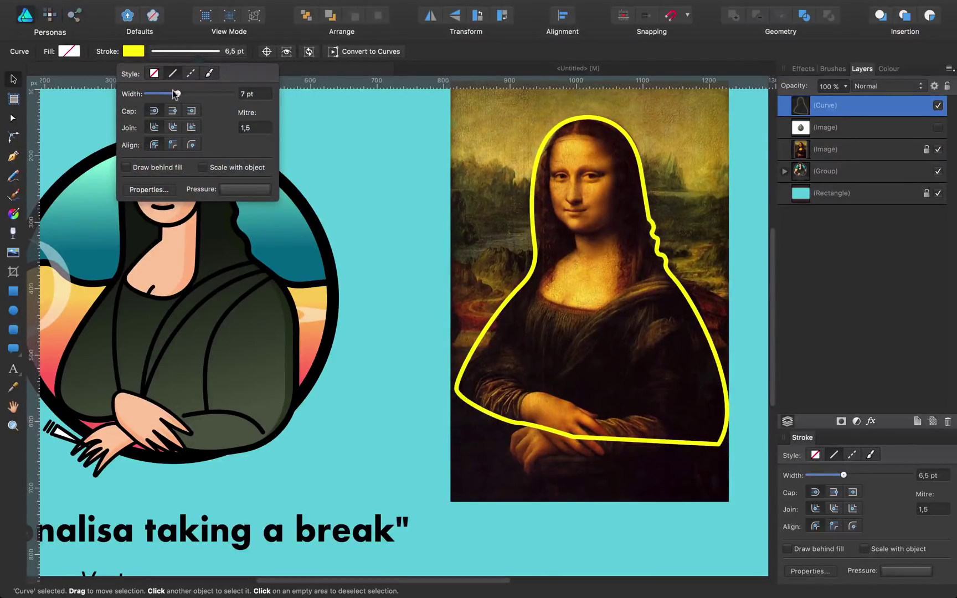
click(359, 160)
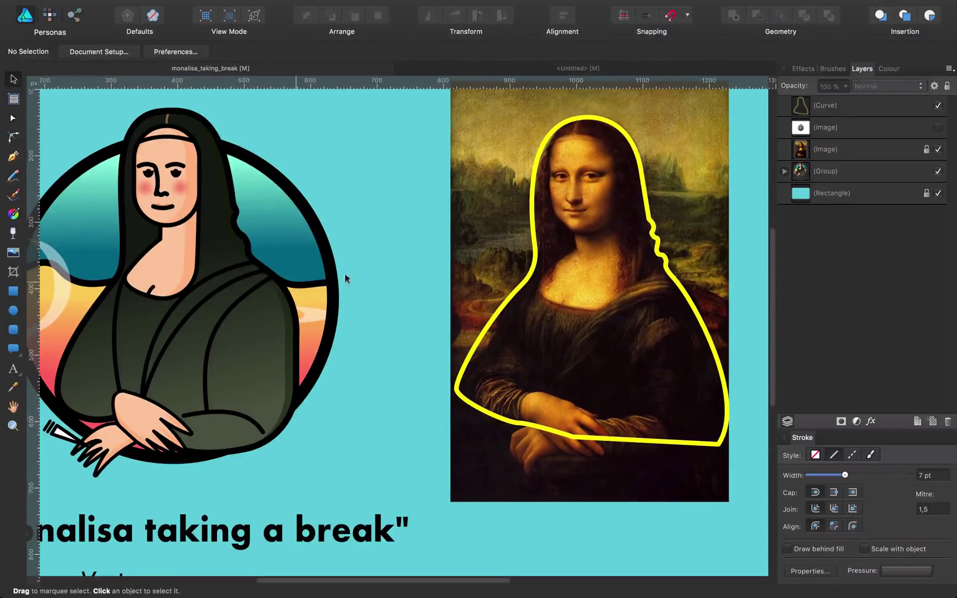
Make her right shoulder node sharp and pull the outline outward down her arm
click(674, 284)
key(a)
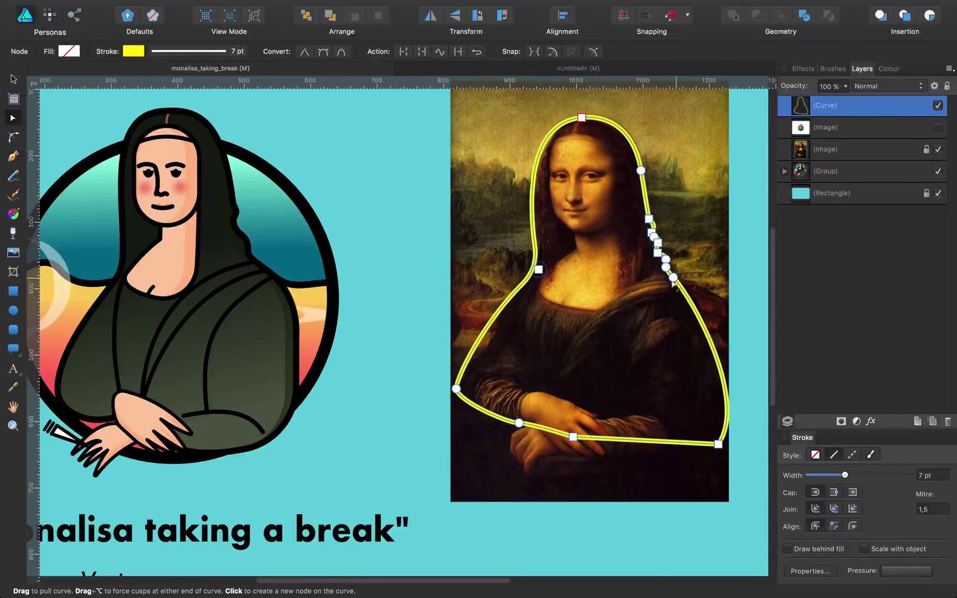
click(672, 278)
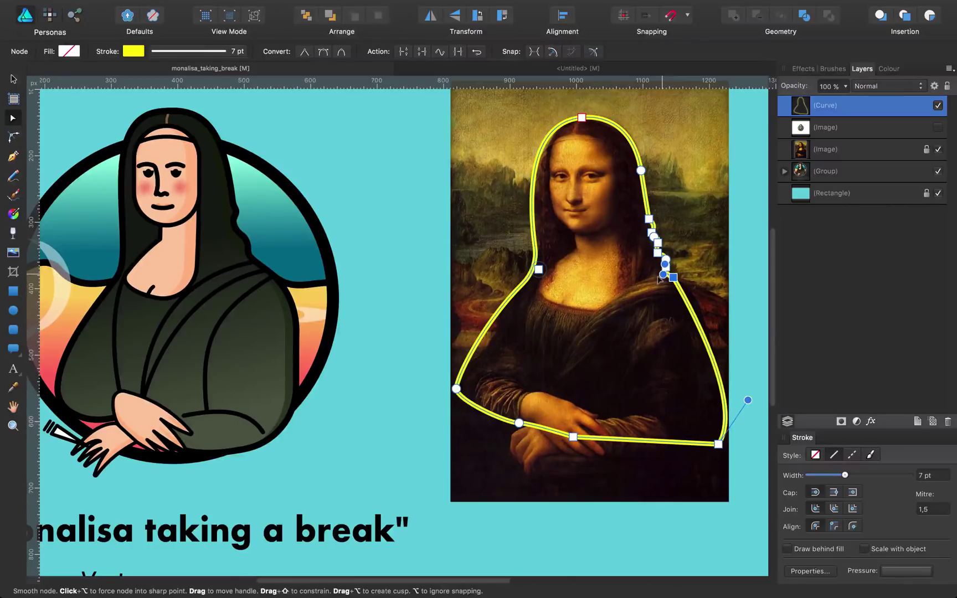
drag(680, 299, 700, 274)
drag(707, 278, 717, 281)
drag(754, 399, 722, 386)
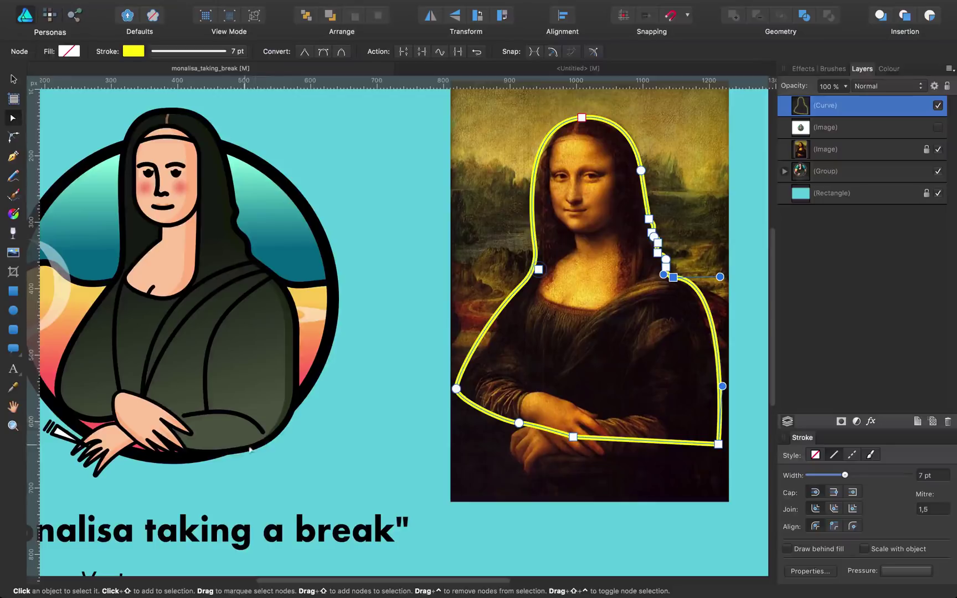
Round the outline's lower-right corner to about a 97 px radius with the Corner tool
click(13, 137)
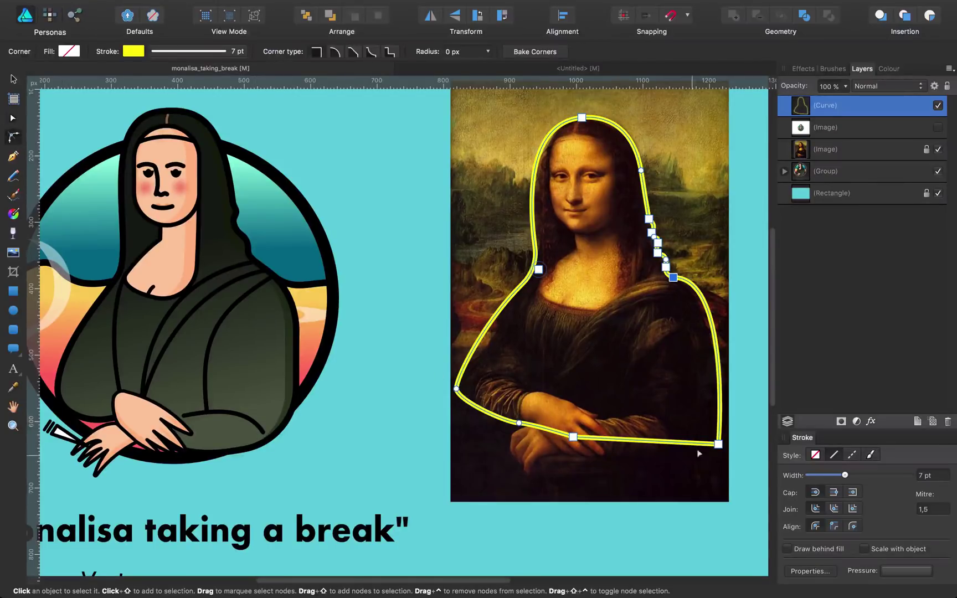
drag(716, 449, 660, 376)
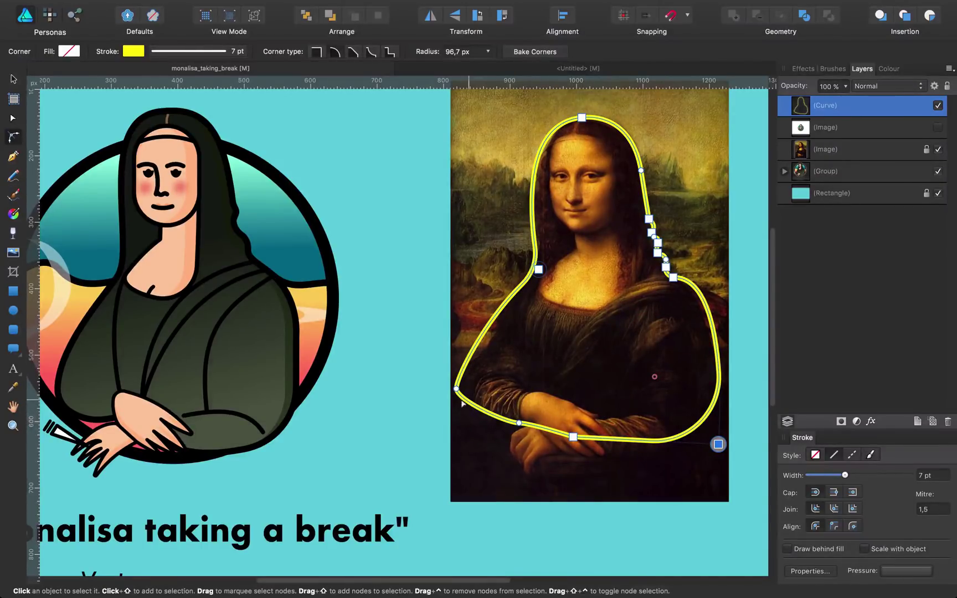
drag(508, 374, 541, 369)
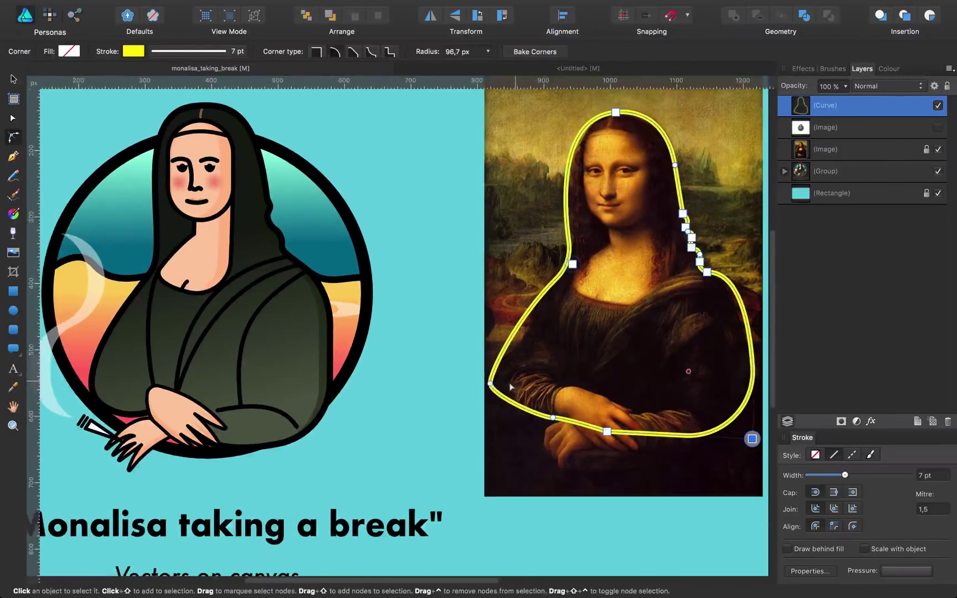
click(489, 385)
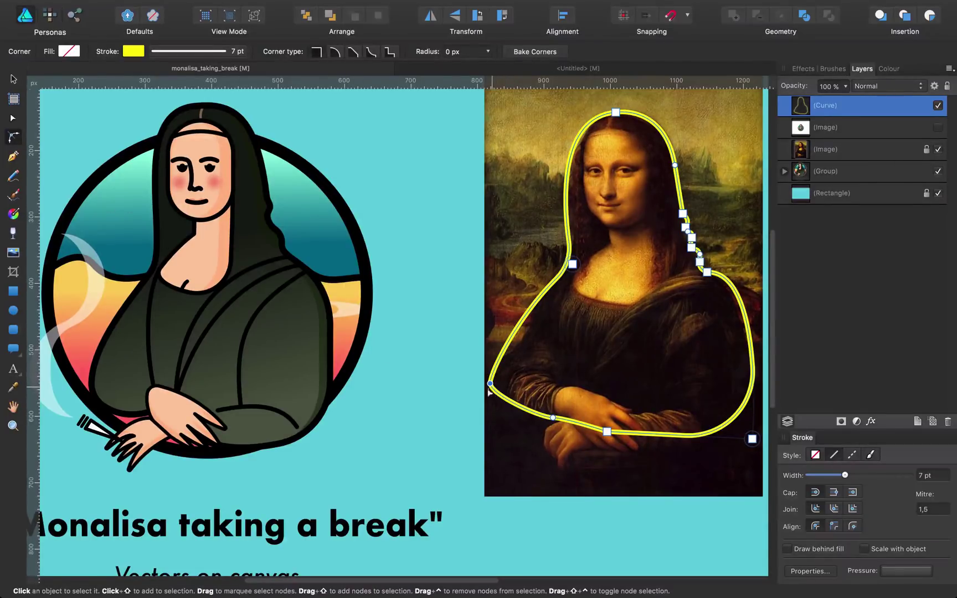
drag(492, 386, 558, 365)
Move the left elbow node inward, make it sharp, then round that corner
click(489, 386)
key(a)
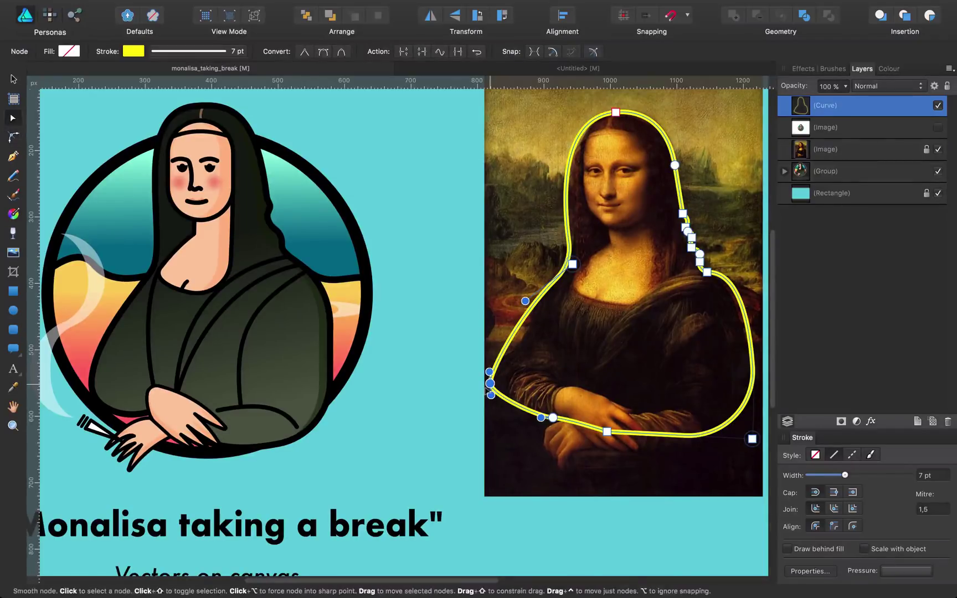
drag(490, 383, 505, 338)
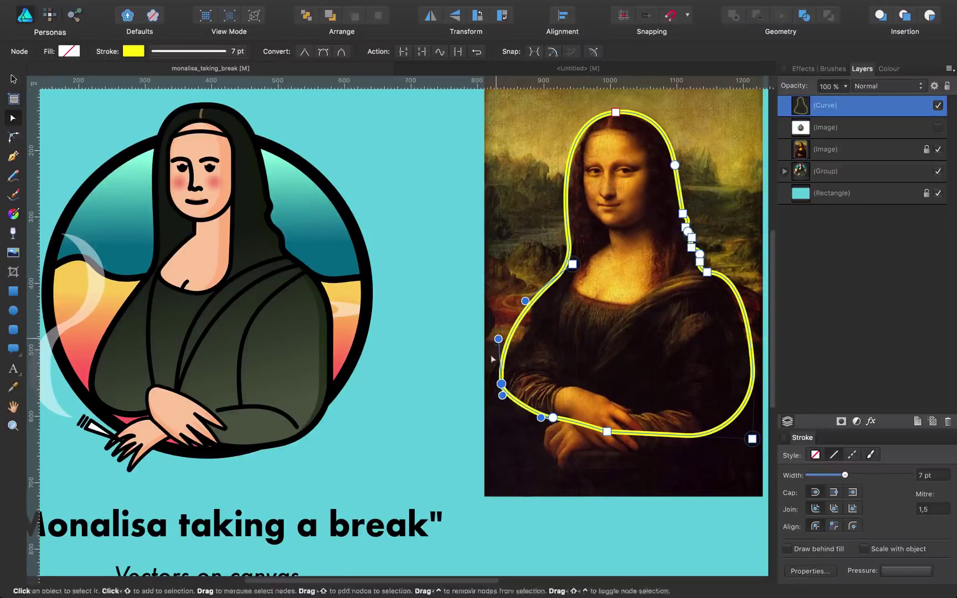
drag(503, 395, 499, 420)
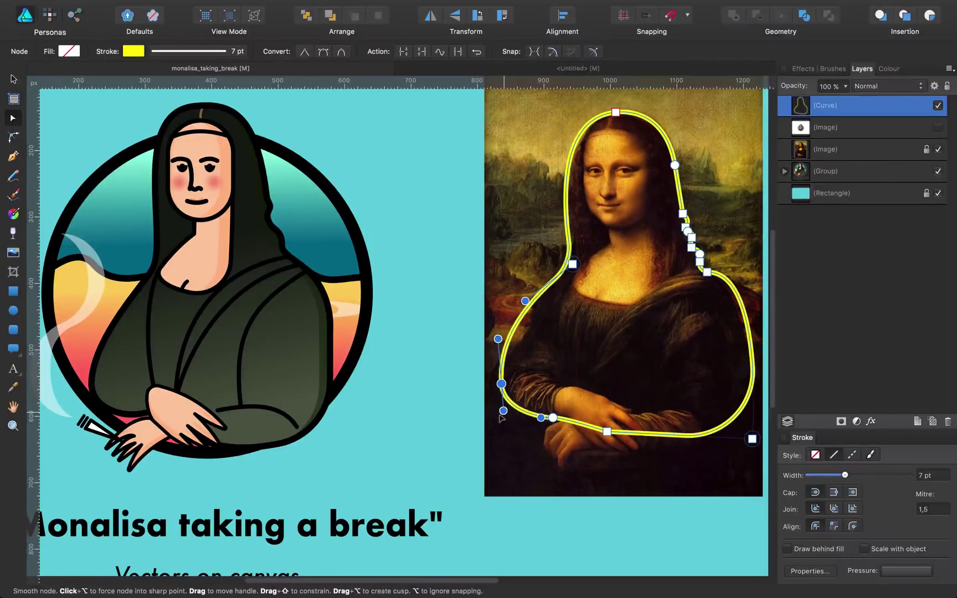
click(302, 52)
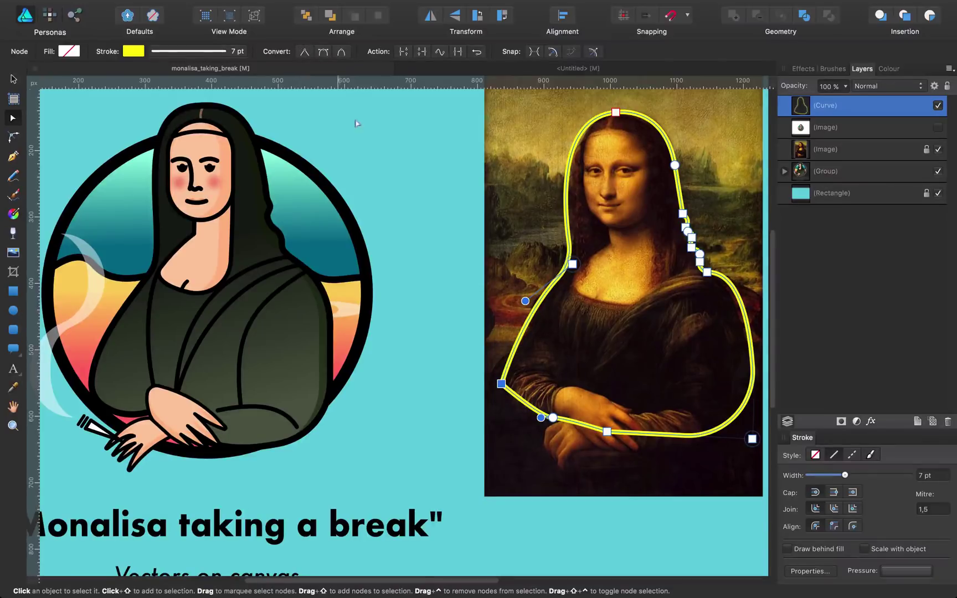
click(13, 137)
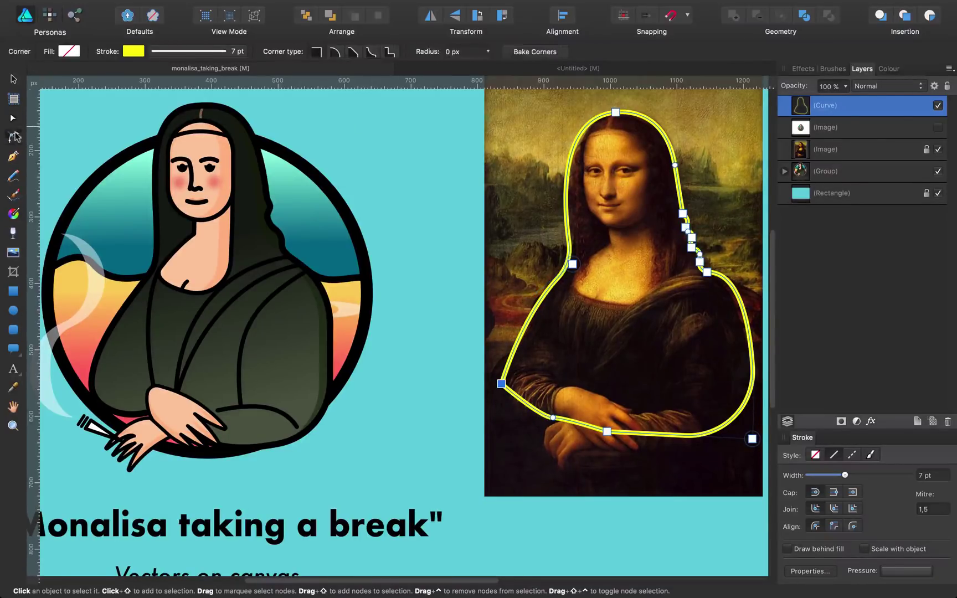
drag(501, 385, 535, 365)
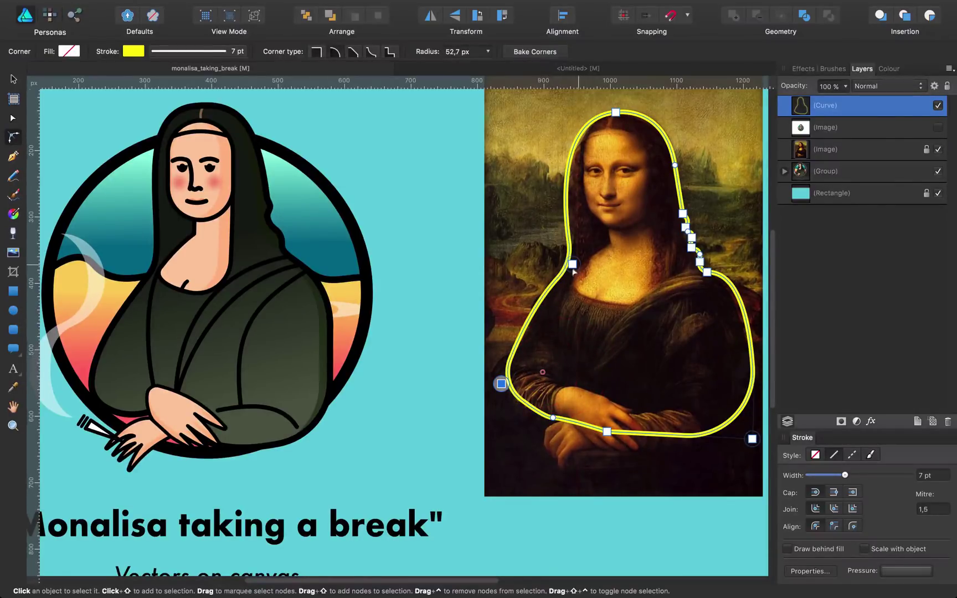
key(a)
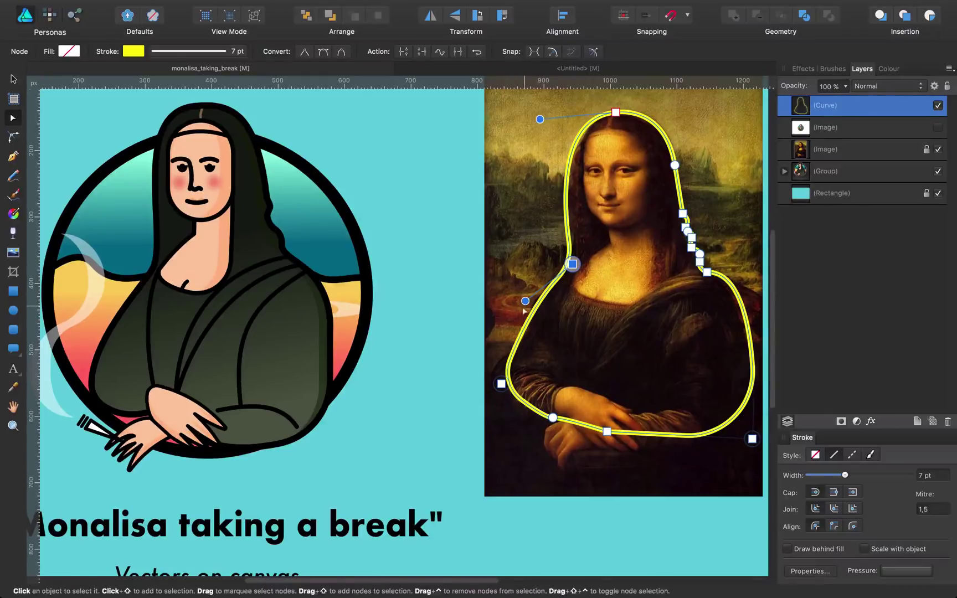
Tweak the left shoulder and hand nodes so the outline follows her arms
click(571, 265)
drag(516, 319, 511, 345)
click(553, 417)
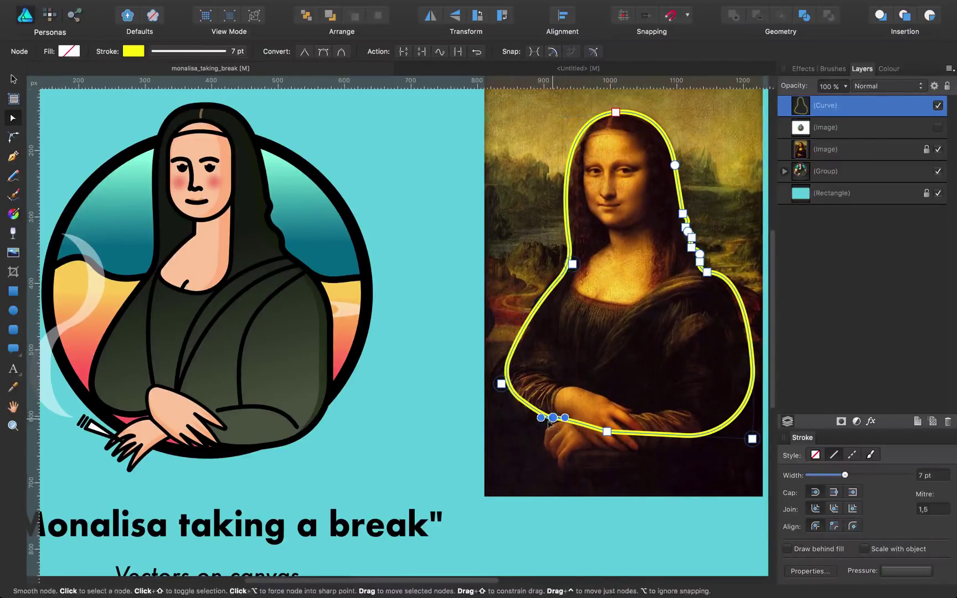
drag(540, 417, 524, 415)
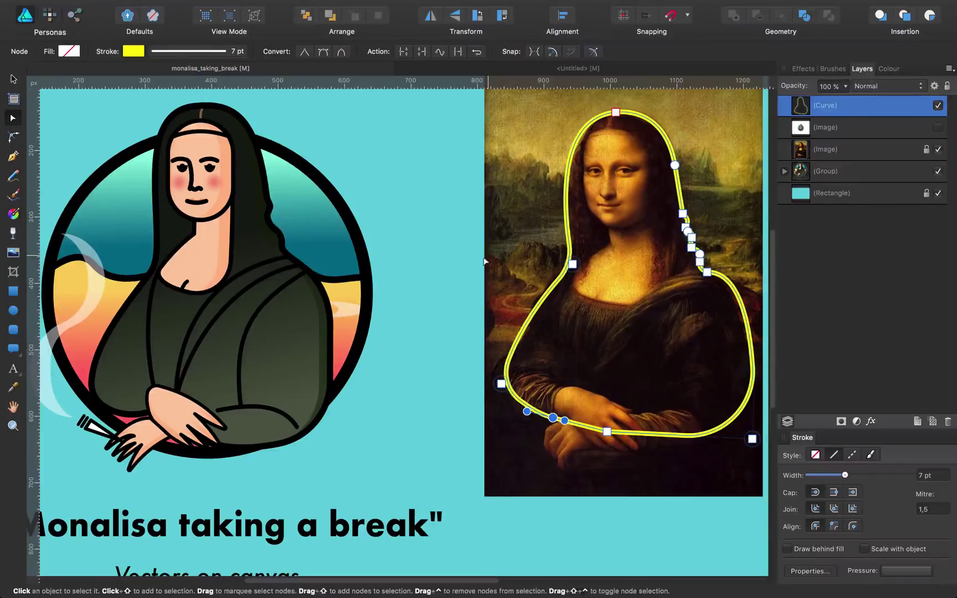
click(569, 308)
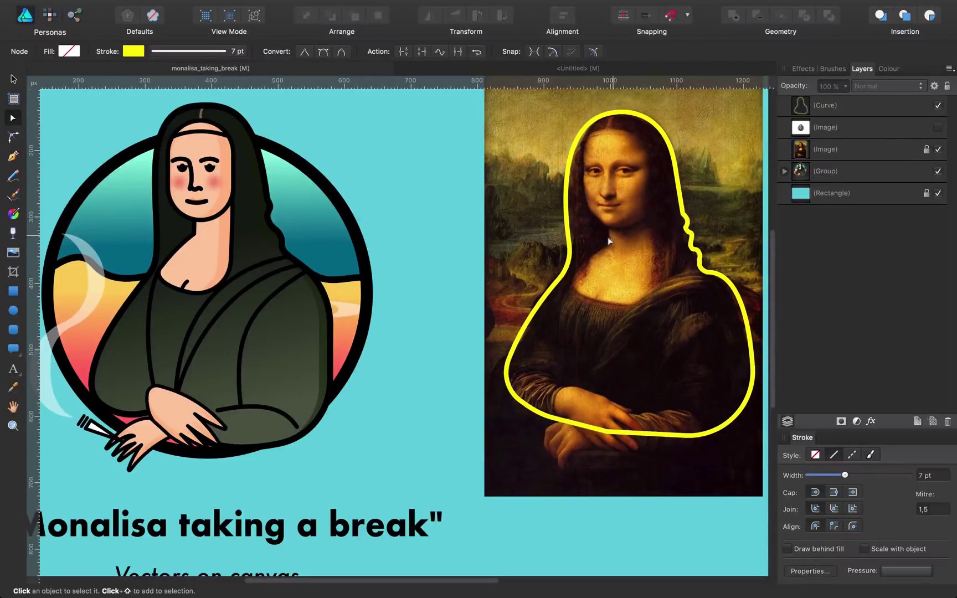
Fill the traced outline with dark green and give it a black stroke
click(67, 52)
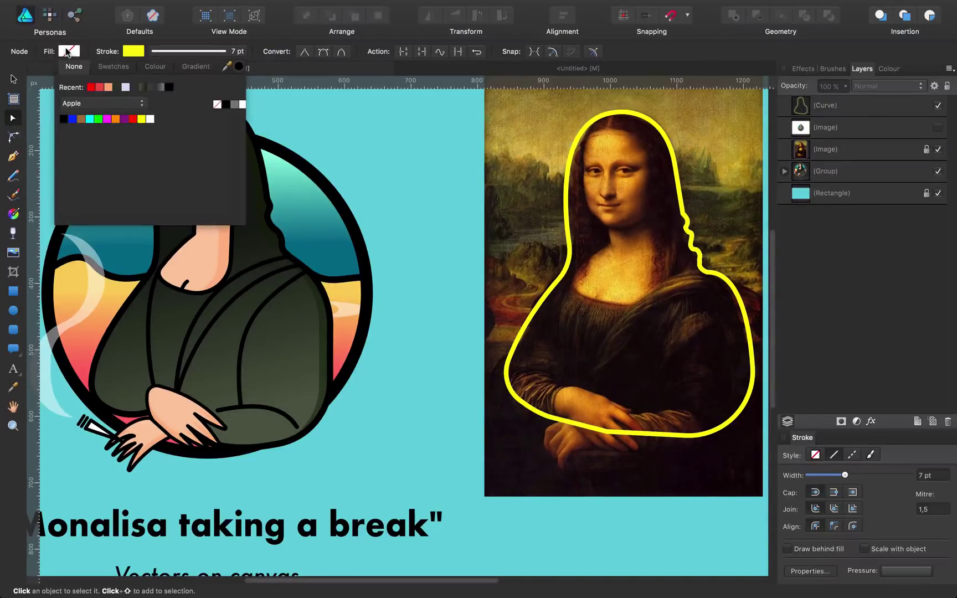
click(110, 87)
click(632, 122)
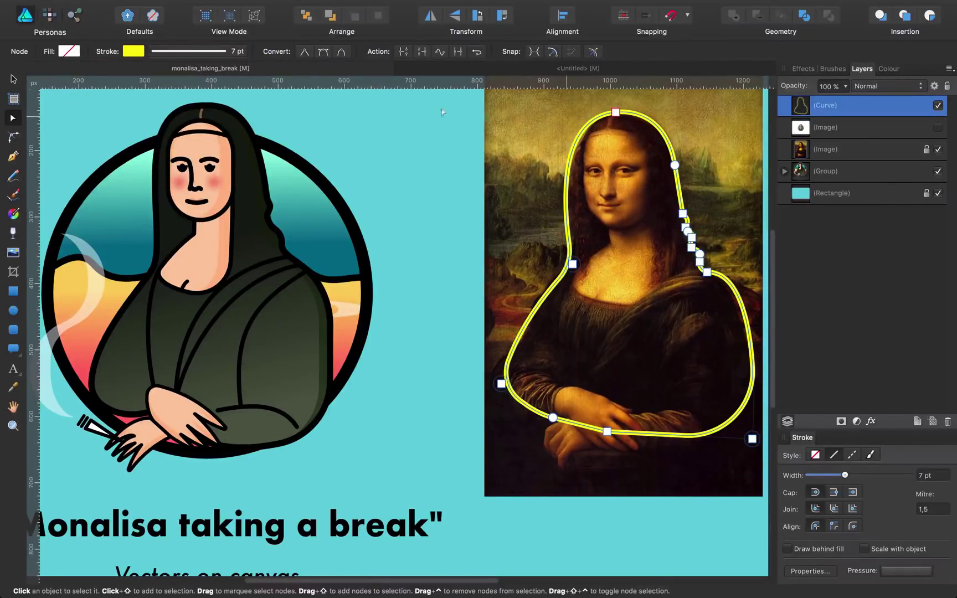
click(68, 51)
click(110, 87)
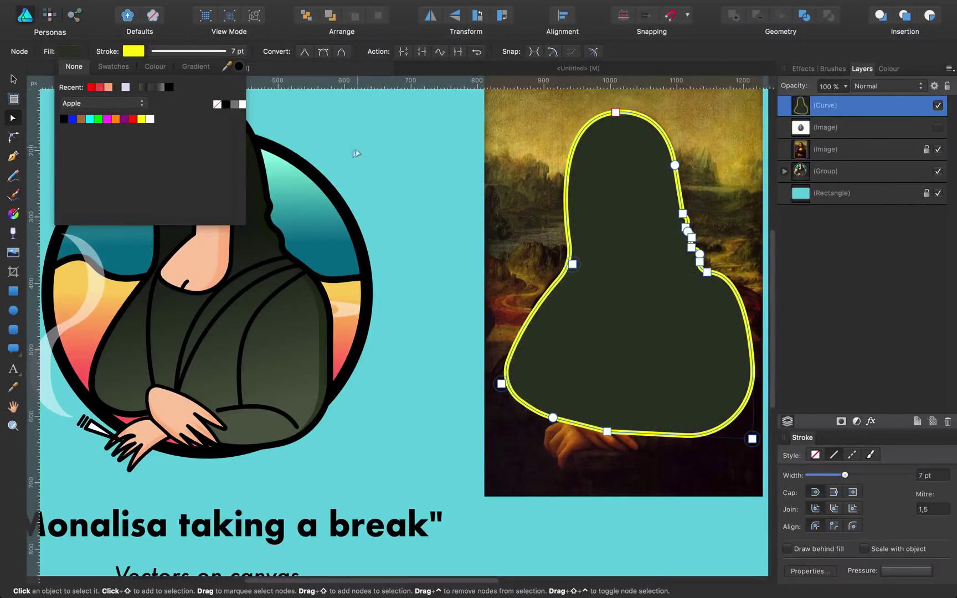
click(133, 51)
drag(235, 129, 245, 108)
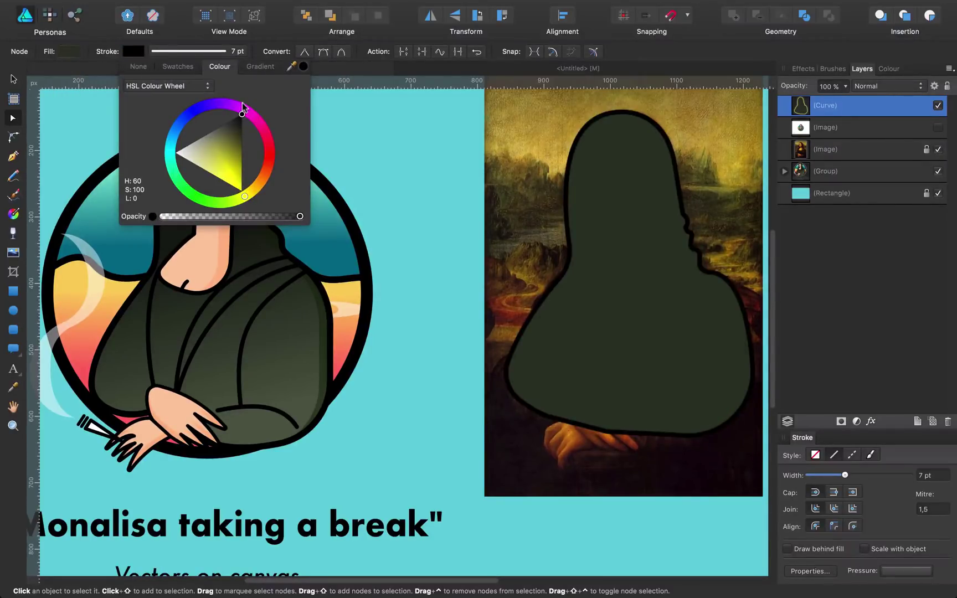
click(459, 202)
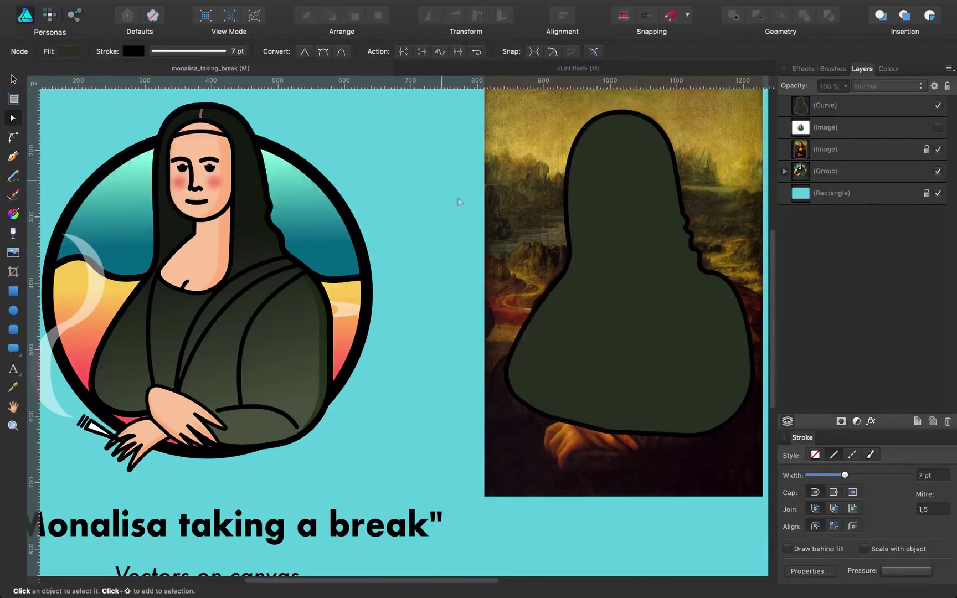
Lower the dark green silhouette's opacity to 40% and reposition the view over the painting
click(640, 253)
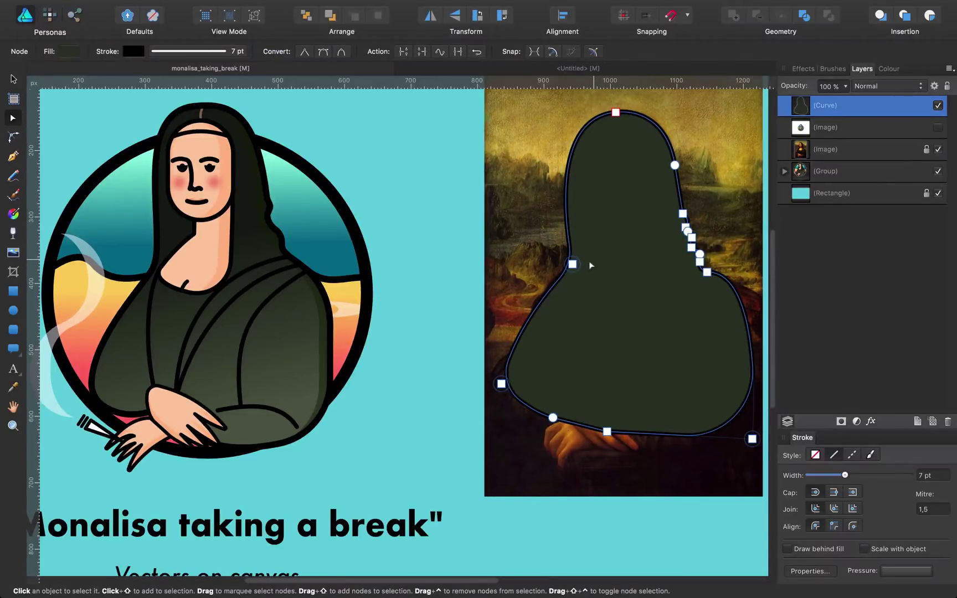
key(4)
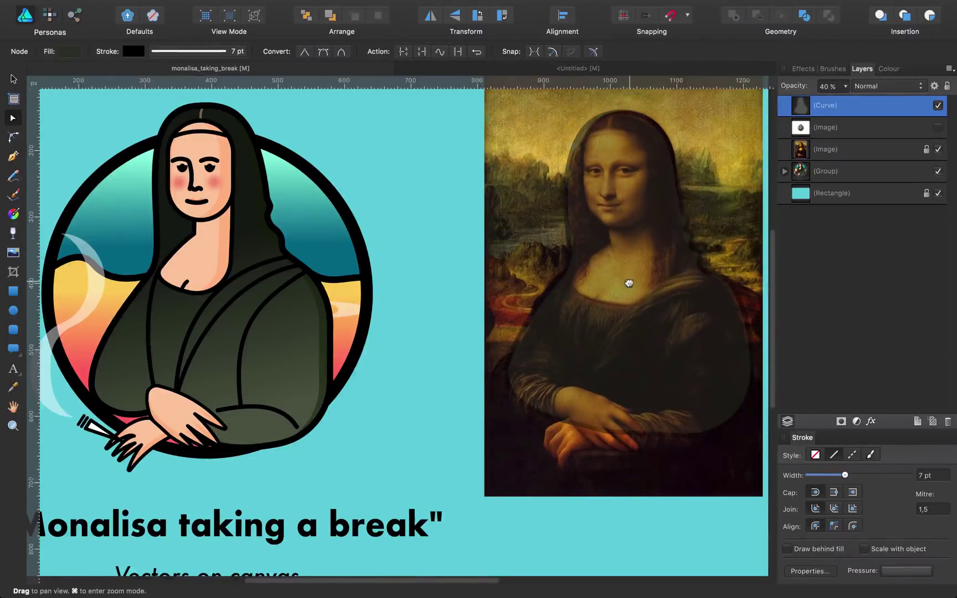
mouse_move(628, 280)
mouse_down()
mouse_move(587, 288)
mouse_move(605, 303)
mouse_up()
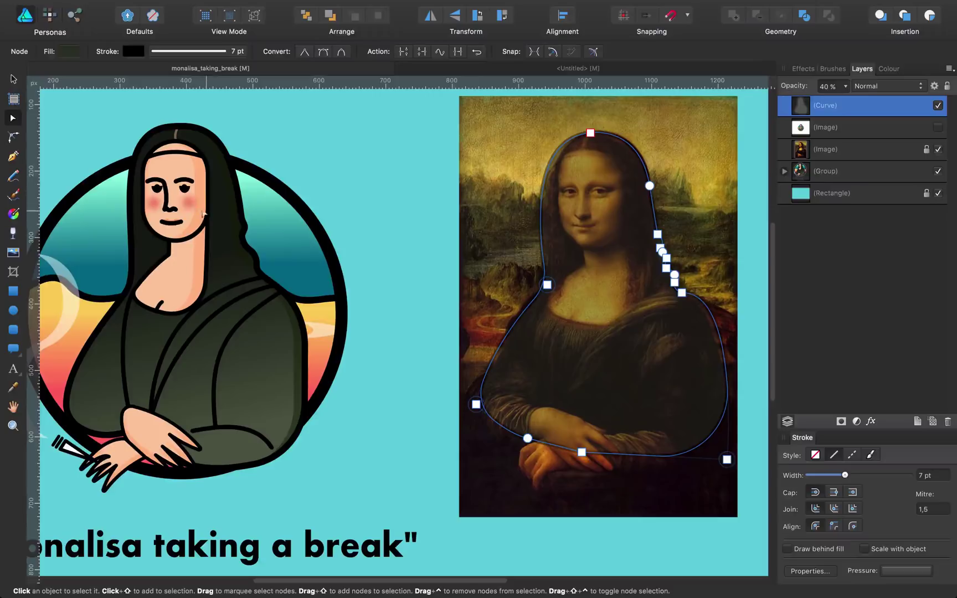
Draw a fully rounded, light skin-toned oval over the painting's face and resize it to fit
click(11, 326)
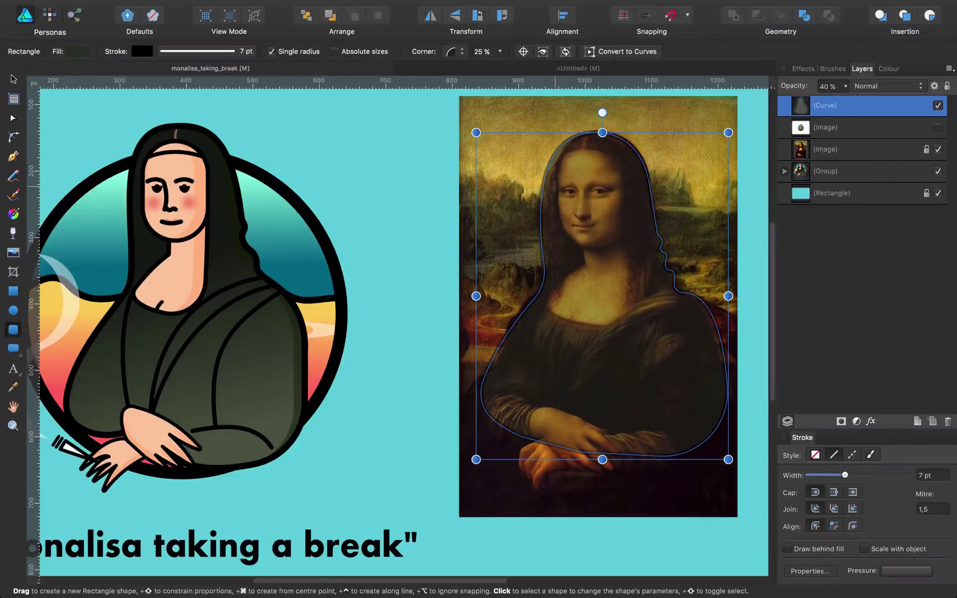
drag(567, 156, 616, 241)
drag(567, 156, 560, 195)
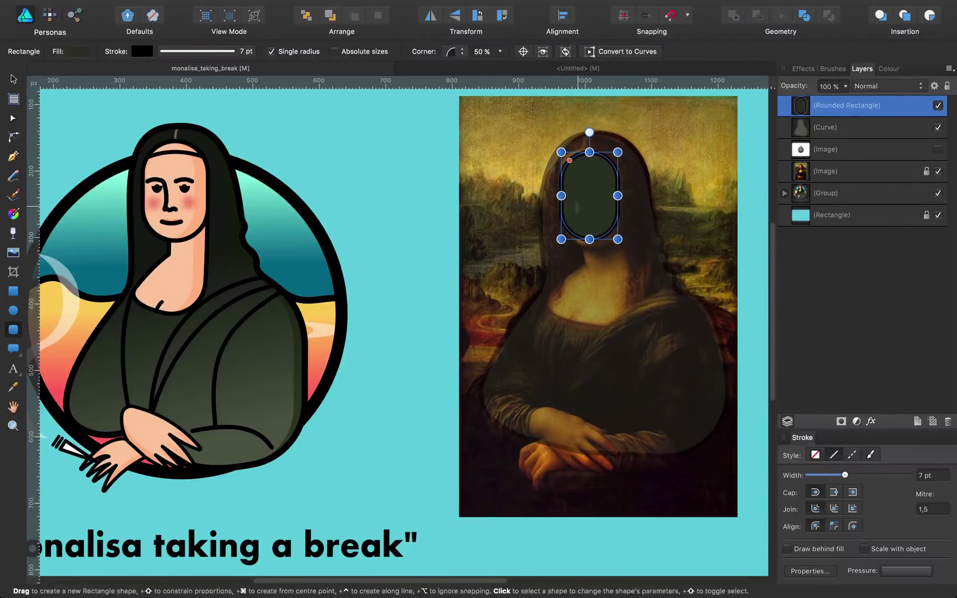
click(81, 53)
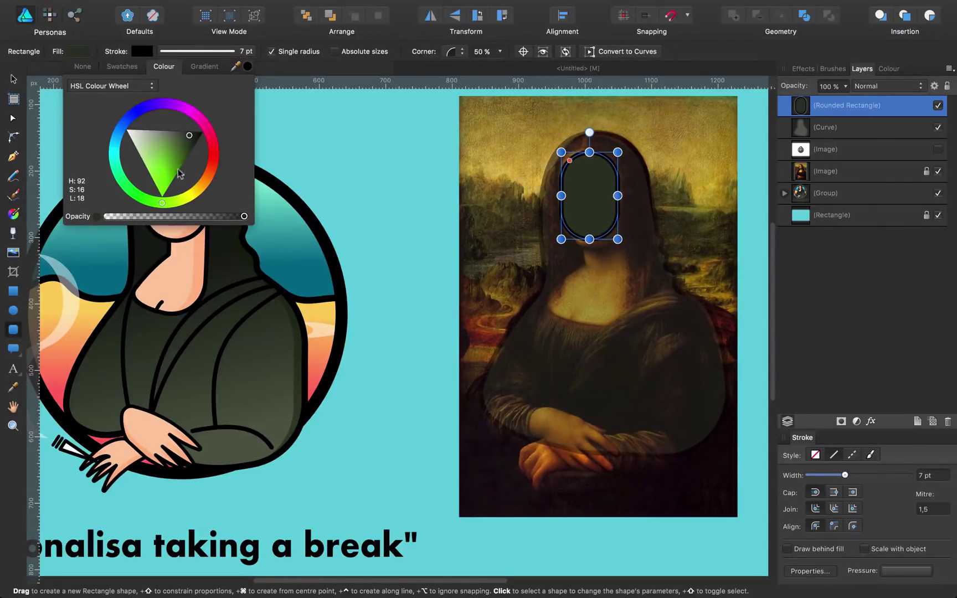
click(199, 186)
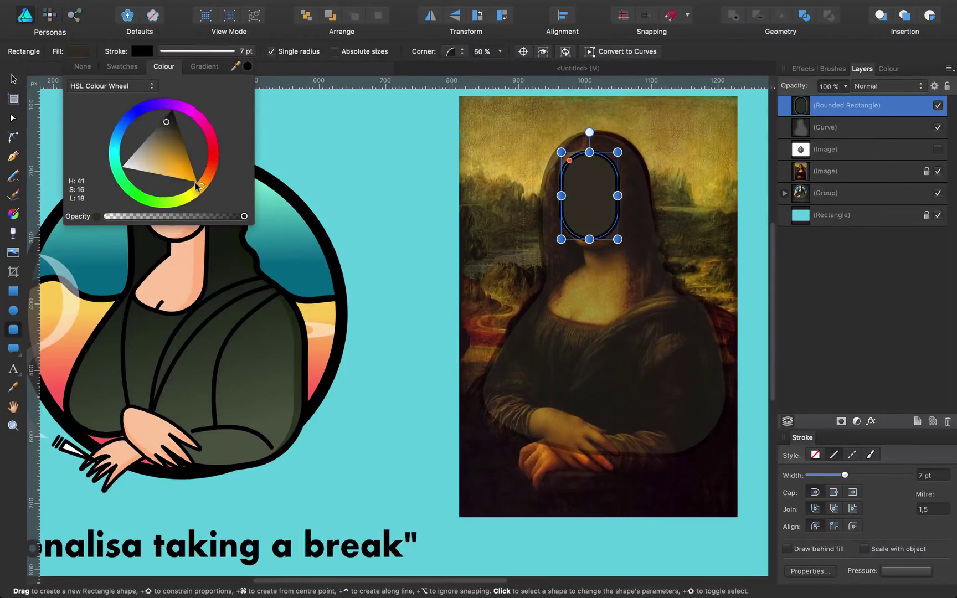
mouse_move(155, 162)
mouse_down()
mouse_move(159, 176)
mouse_move(208, 181)
mouse_move(158, 175)
mouse_up()
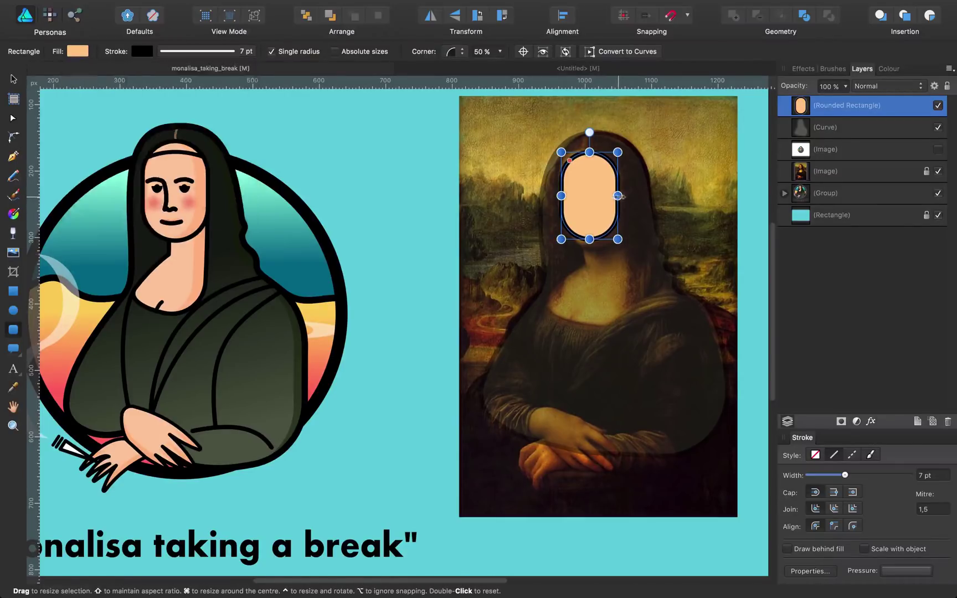
mouse_move(618, 196)
mouse_down()
mouse_move(580, 196)
mouse_move(621, 194)
mouse_up()
key(v)
drag(590, 238, 589, 245)
Raise the dark body silhouette's opacity to 60%
click(416, 145)
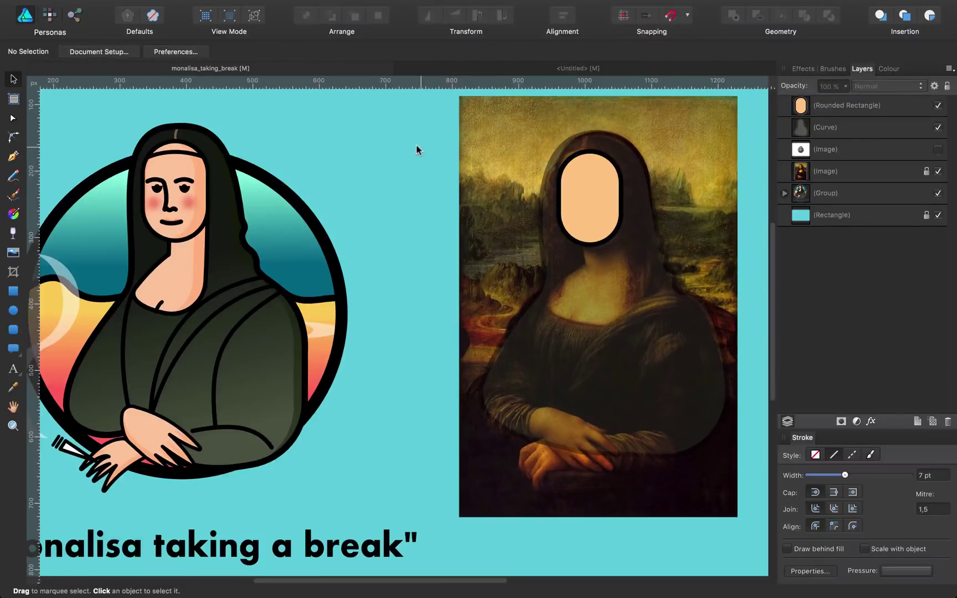
click(662, 337)
key(6)
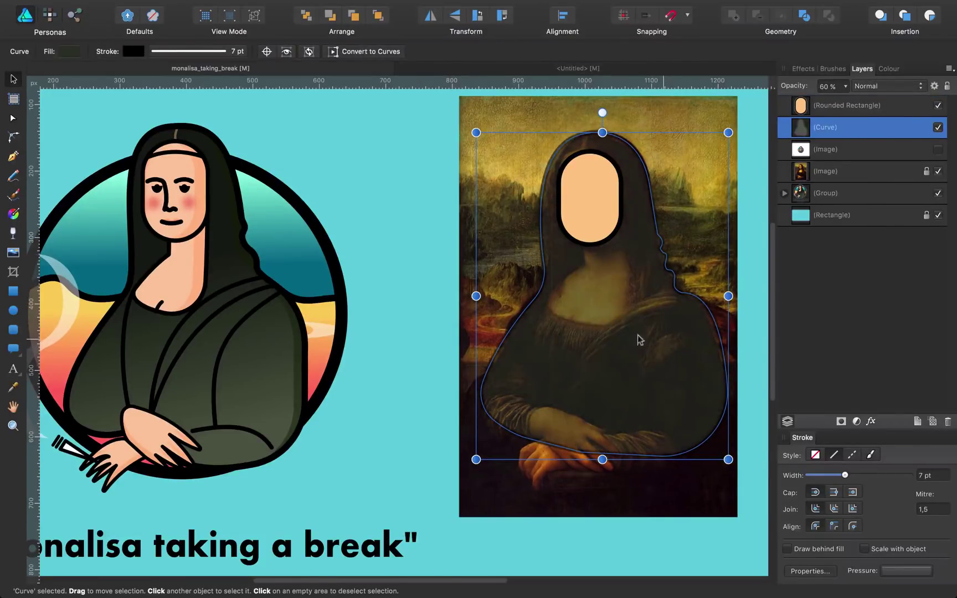
click(427, 188)
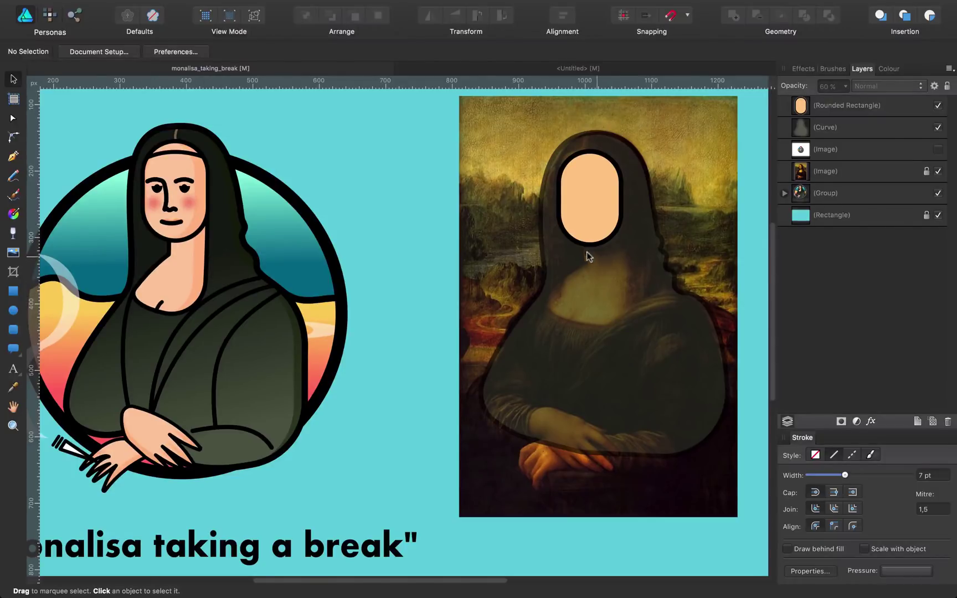
key(p)
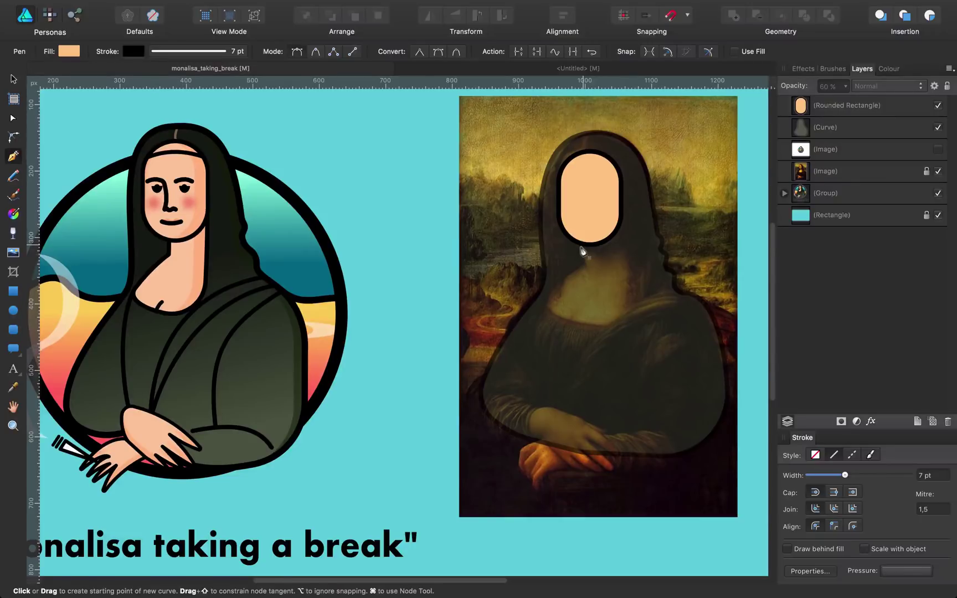
Trace a closed neck path with the Pen from the chin down and across the chest
click(583, 245)
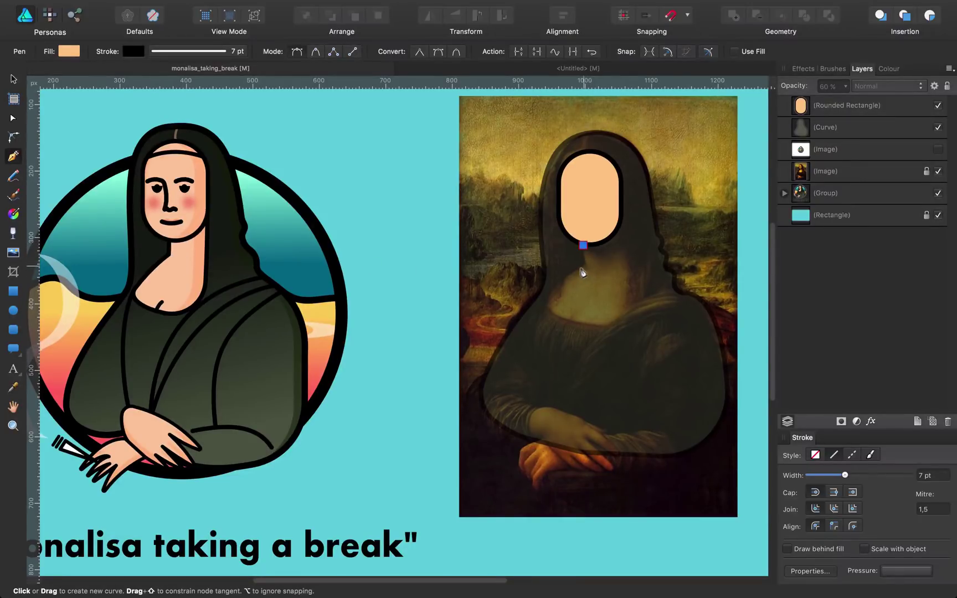
click(581, 271)
click(582, 265)
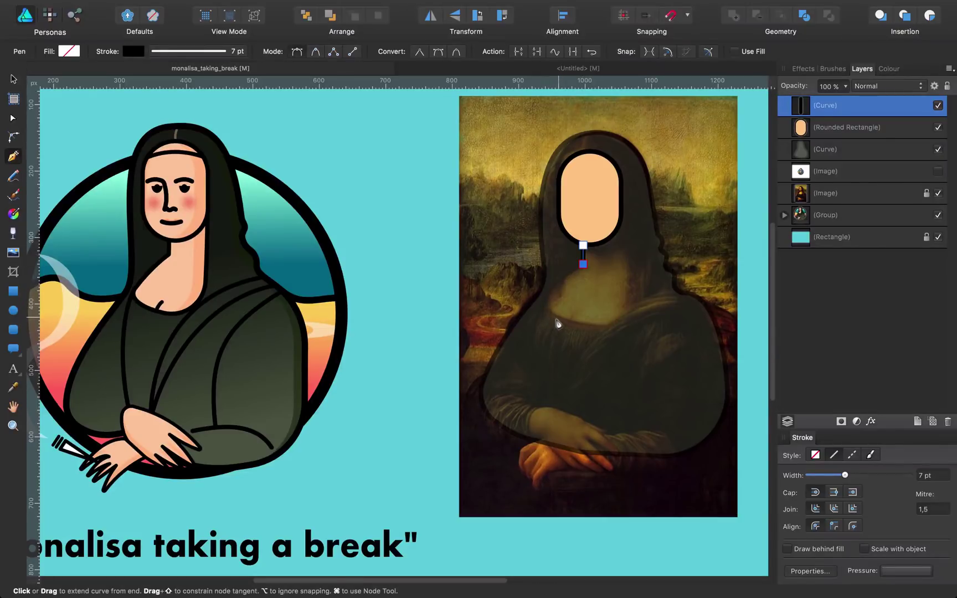
drag(557, 317, 590, 333)
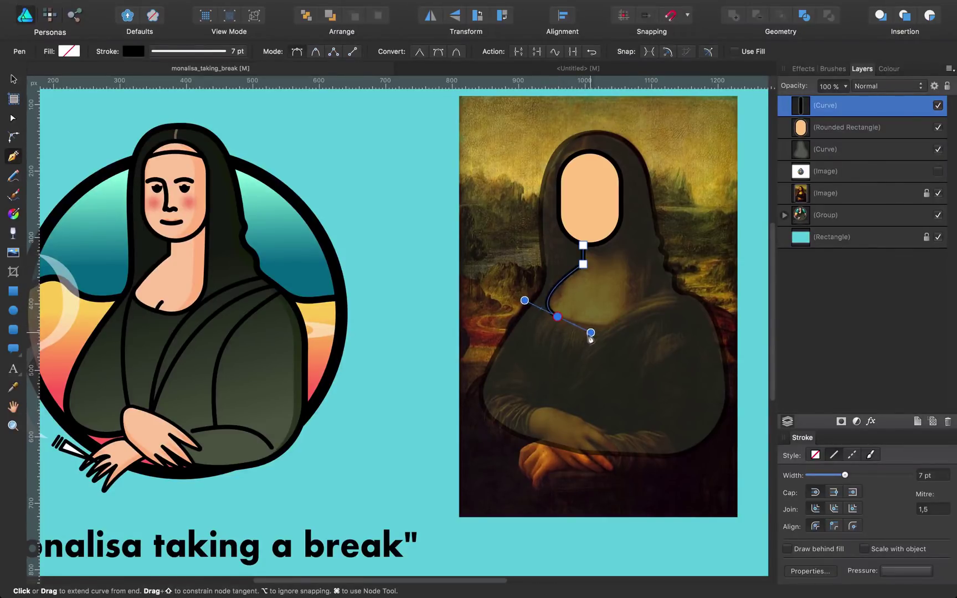
click(556, 320)
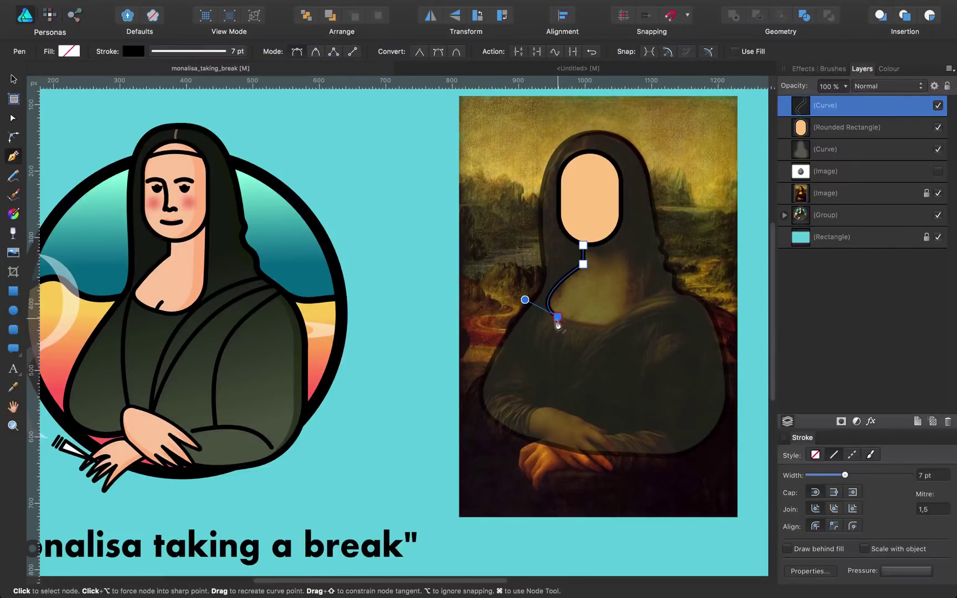
drag(634, 306, 653, 274)
click(633, 308)
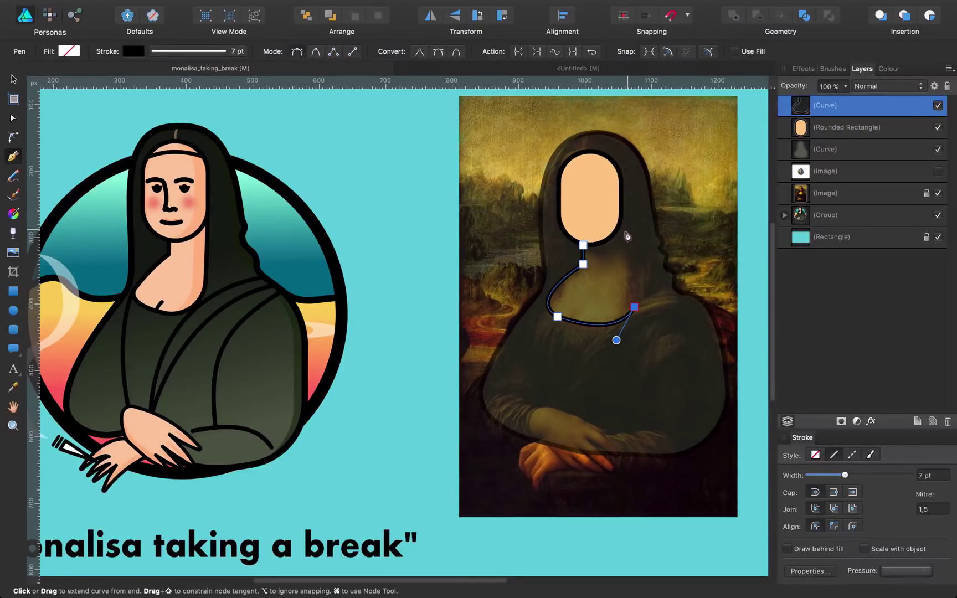
key(Left)
key(Left)
key(Left)
key(Left)
key(Left)
key(Left)
key(Left)
key(Left)
key(Left)
key(Left)
key(Left)
key(Left)
key(Left)
key(Left)
key(Left)
key(Left)
key(Left)
key(Left)
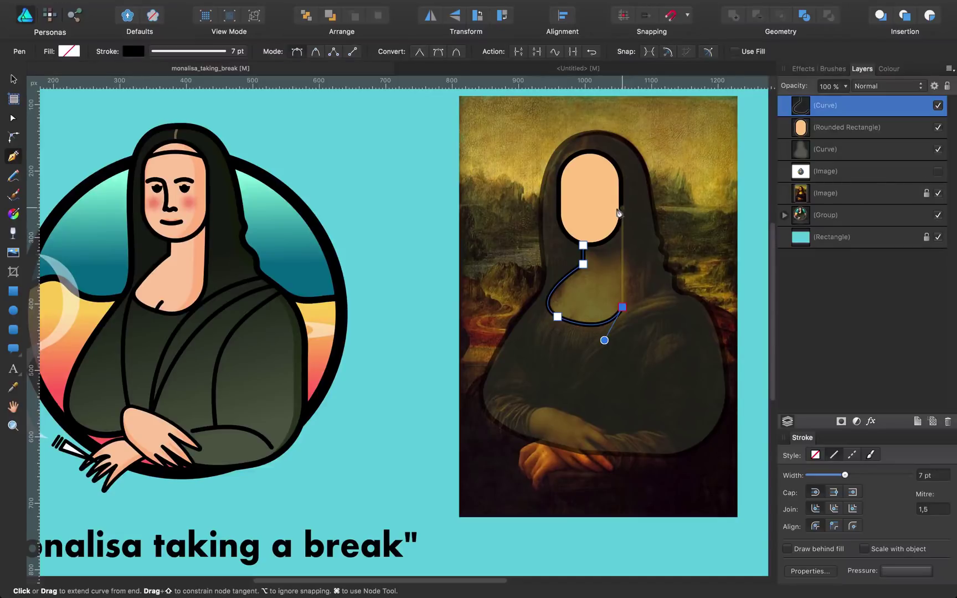
click(621, 211)
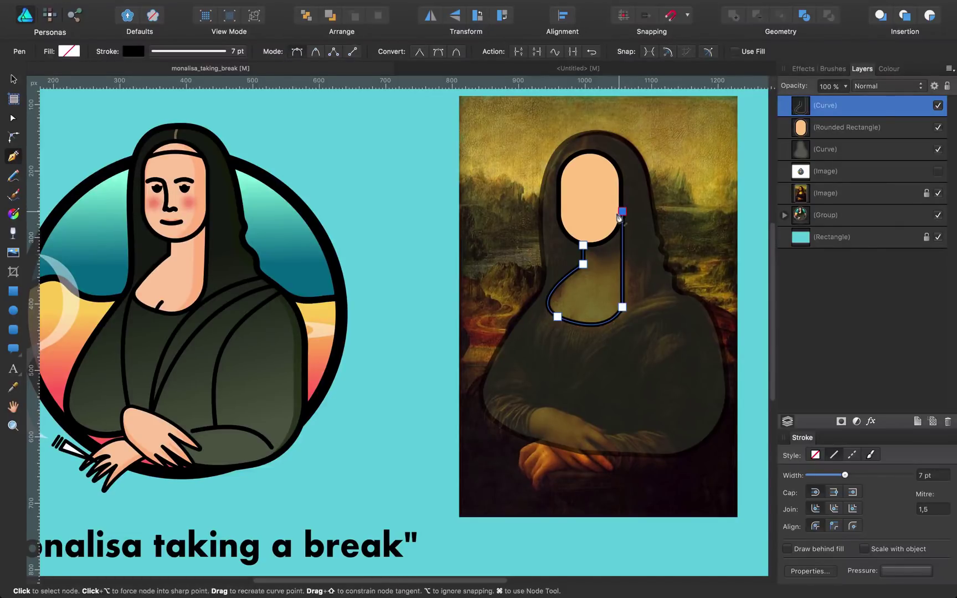
click(583, 248)
Give the neck the face's peach style and move it beneath the face oval in Layers
click(822, 134)
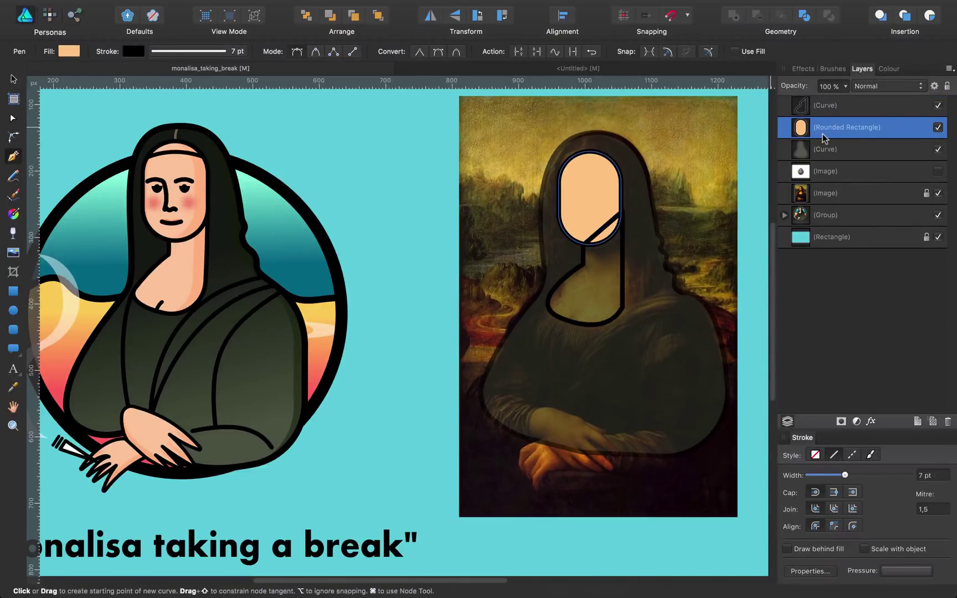
click(828, 106)
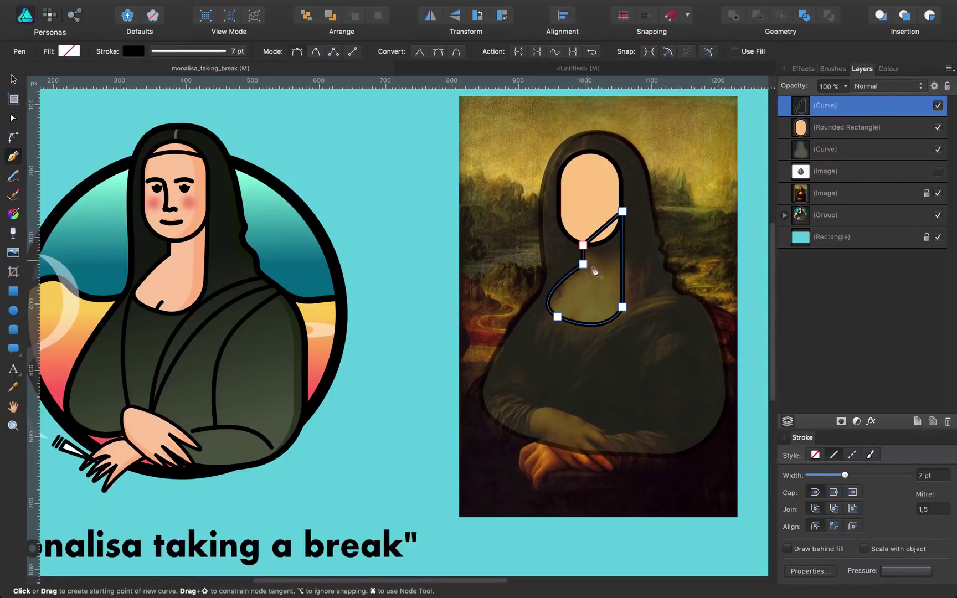
key(super)
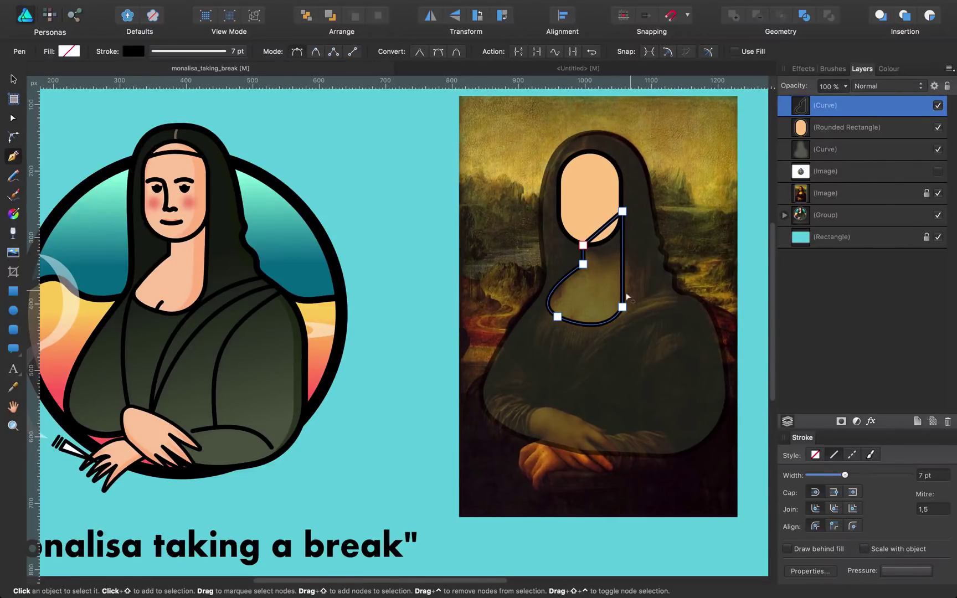
key(super+shift+v)
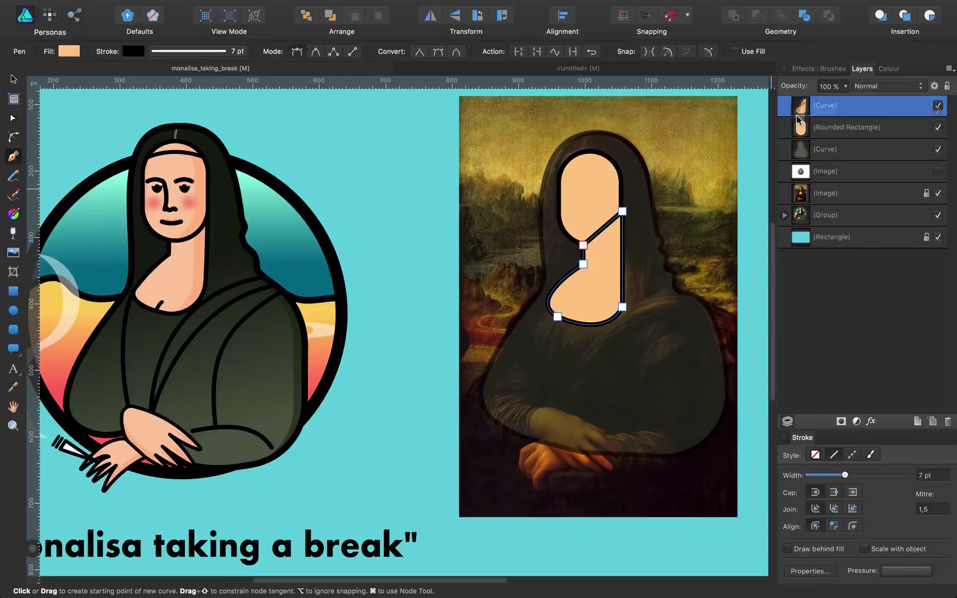
drag(798, 118, 795, 139)
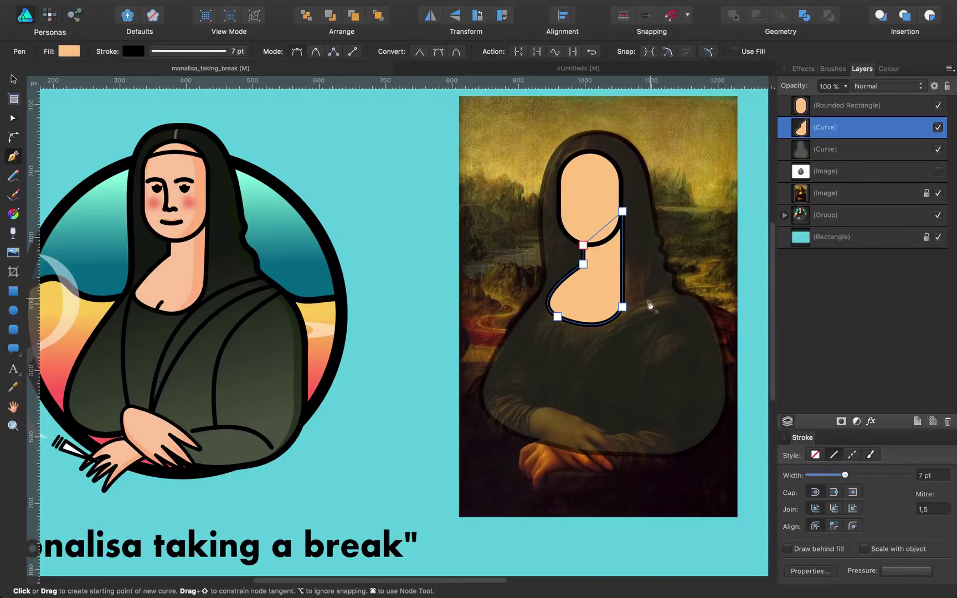
key(v)
click(749, 251)
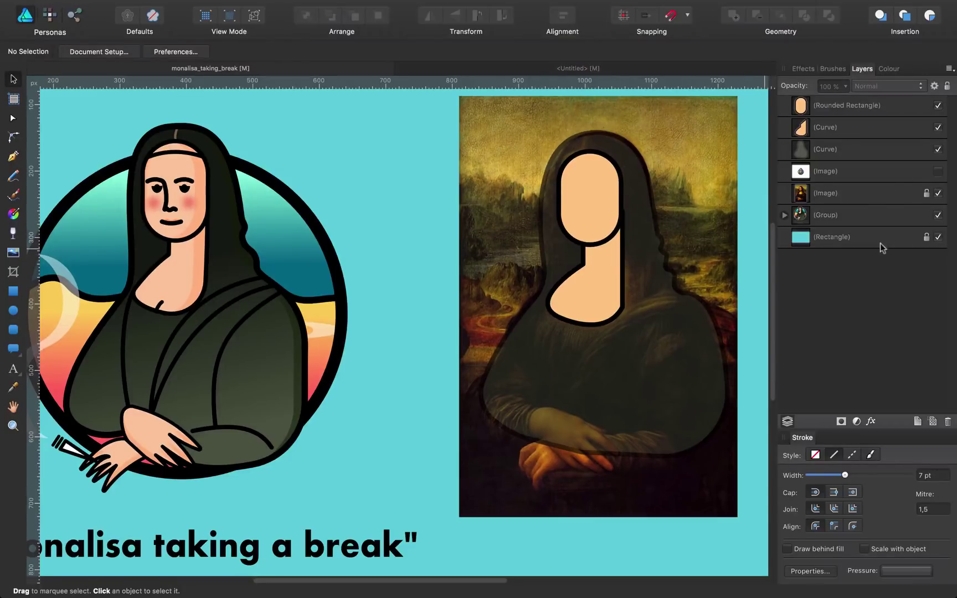
With the painting hidden, reshape the hood's left and right curves, then show the painting again
click(935, 194)
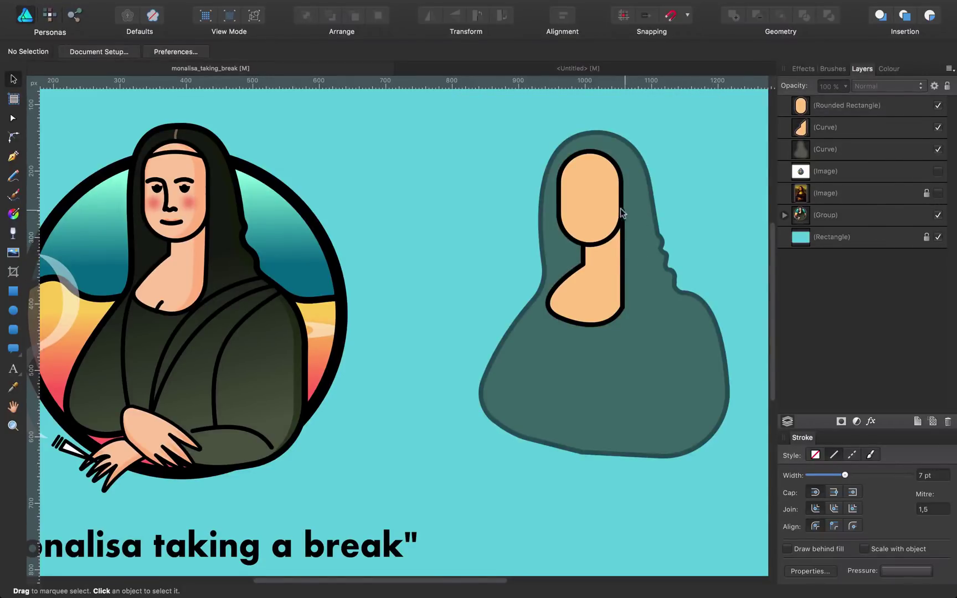
click(607, 209)
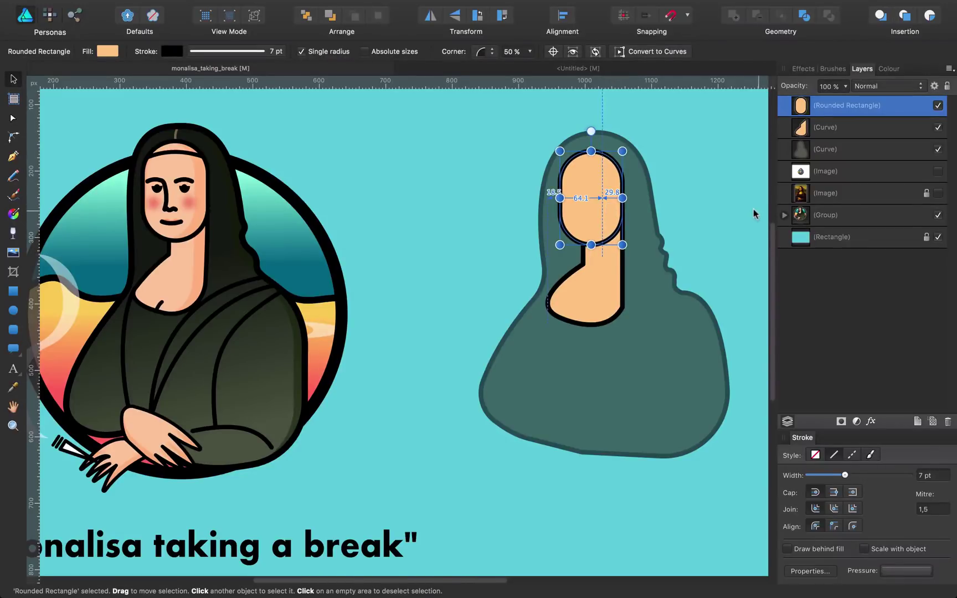
click(736, 212)
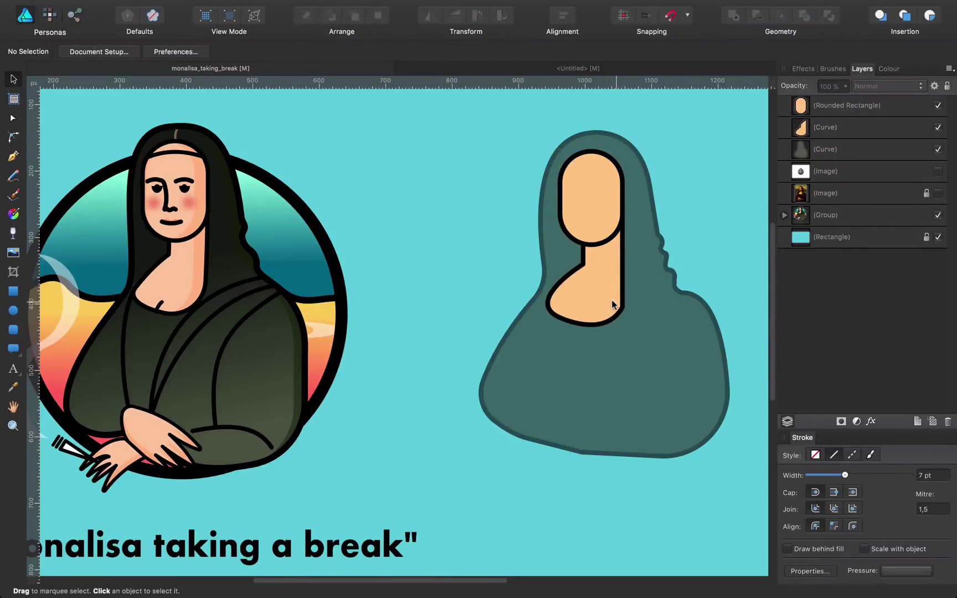
click(652, 374)
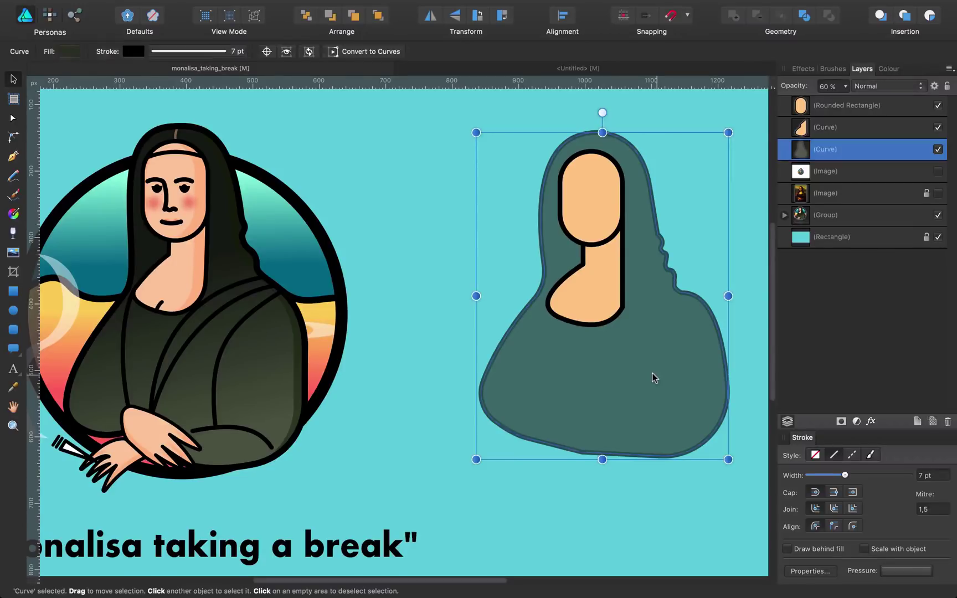
key(a)
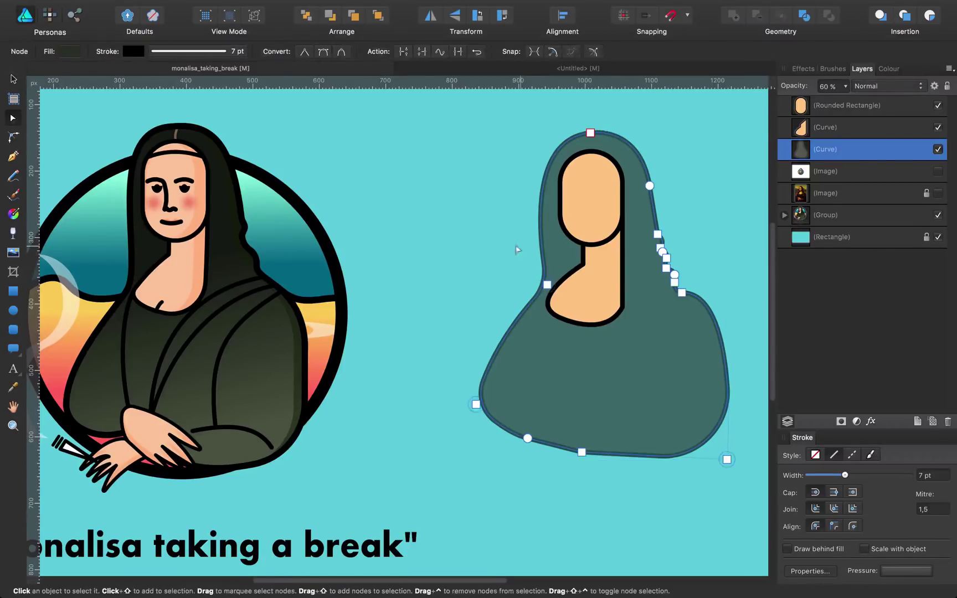
click(547, 284)
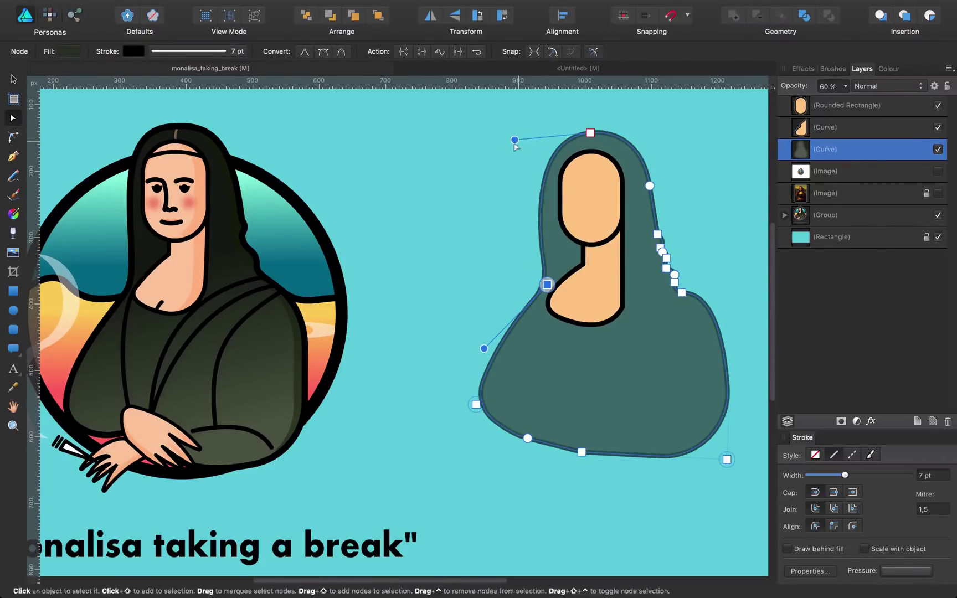
drag(514, 142, 516, 132)
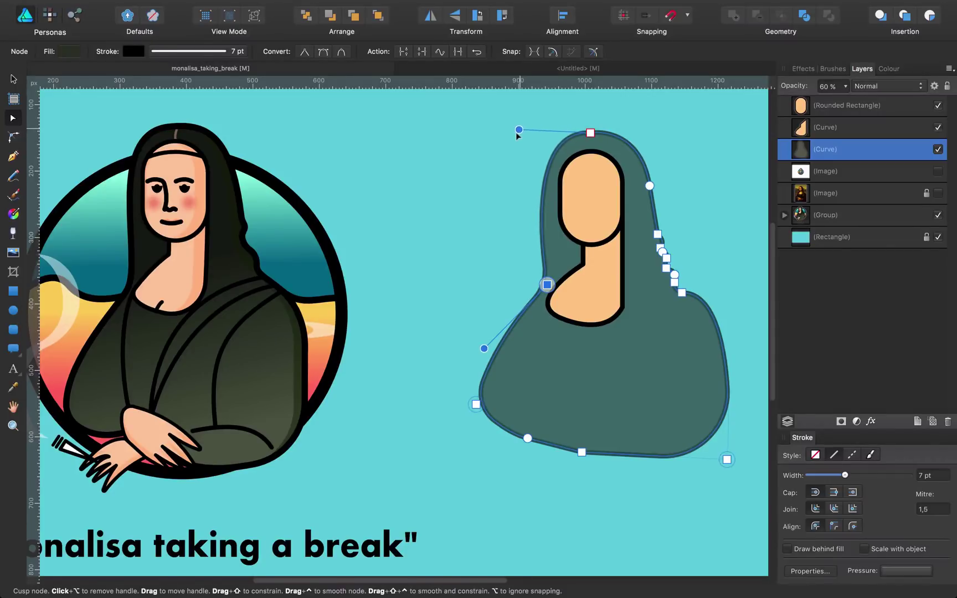
click(649, 186)
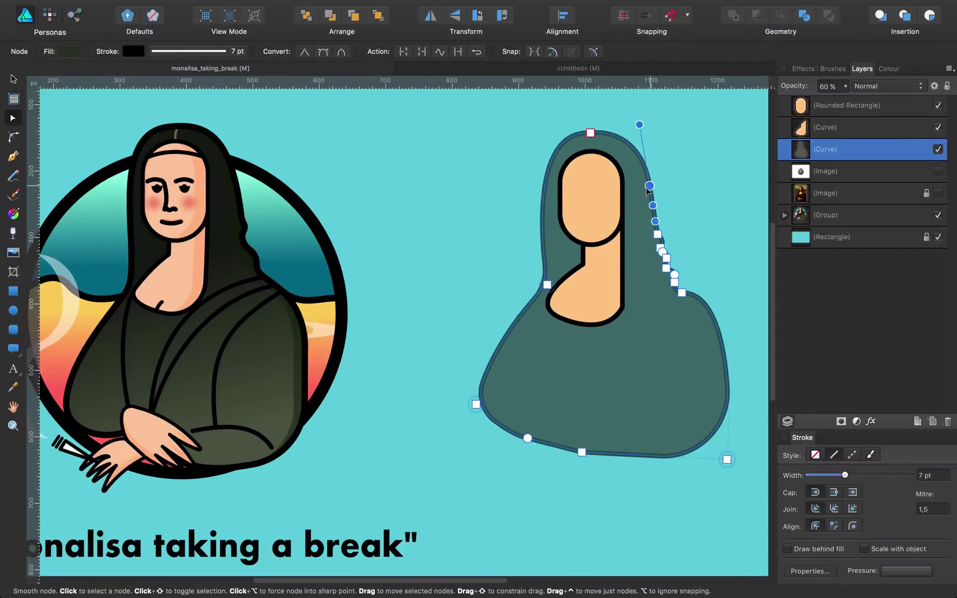
drag(637, 124, 641, 125)
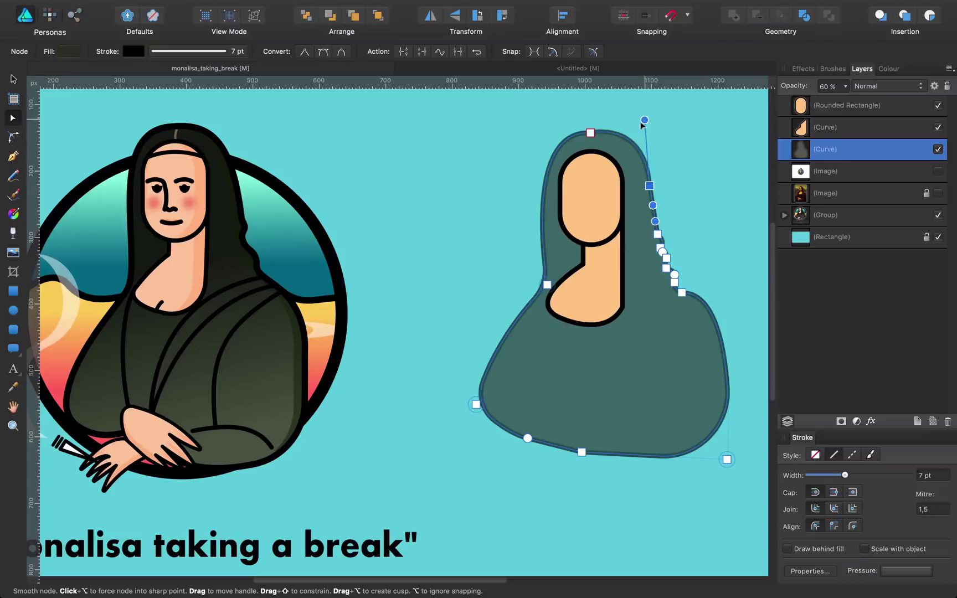
click(489, 261)
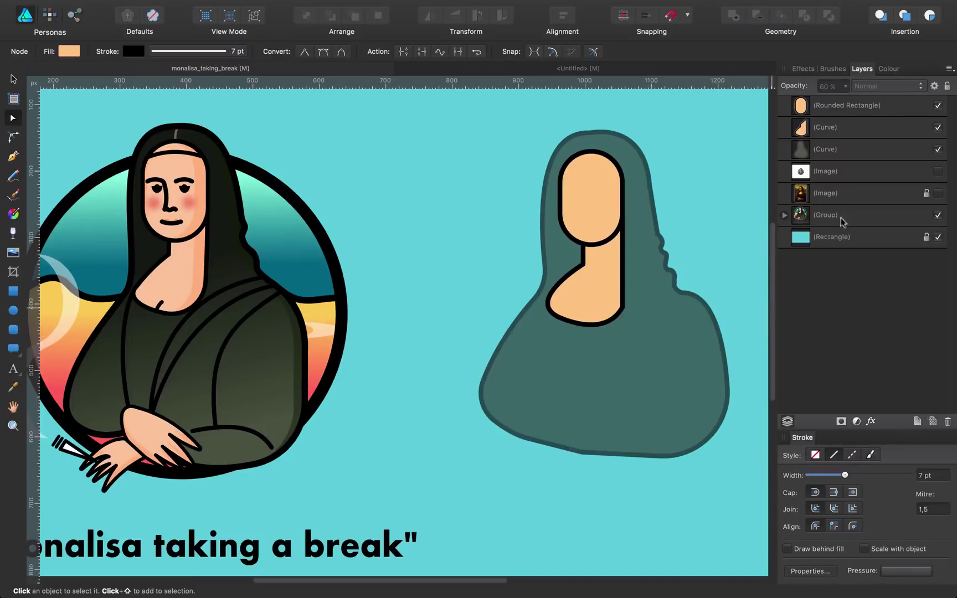
click(938, 193)
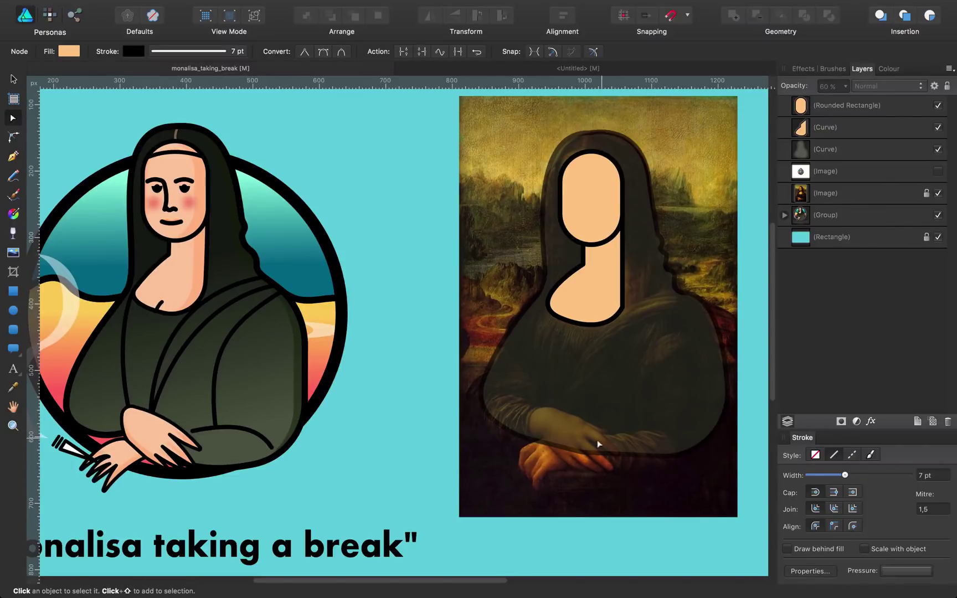
Zoom into the resting hand and start a Pen curve along the top of the forearm
key(p)
scroll(592, 440, down, 3)
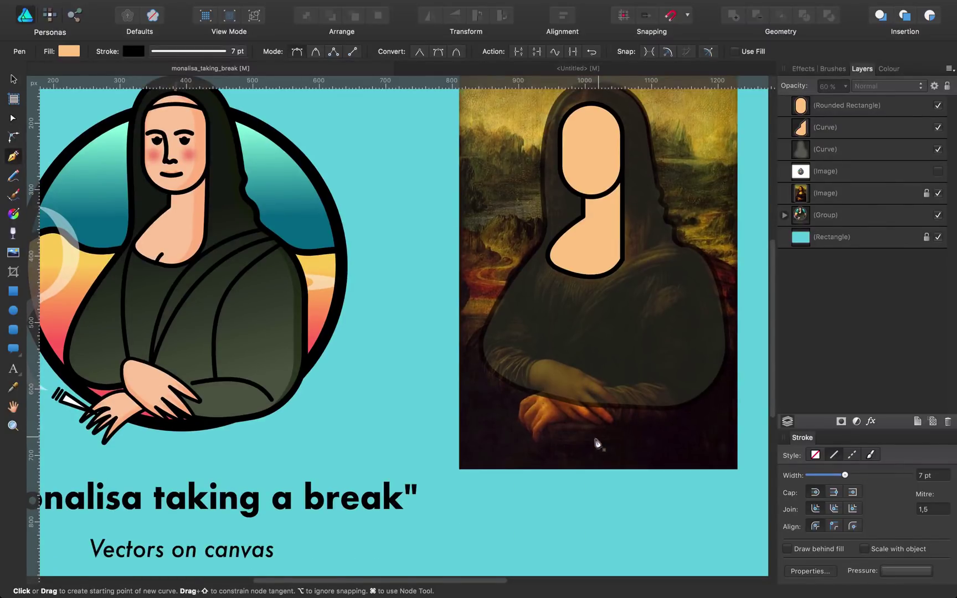
click(539, 360)
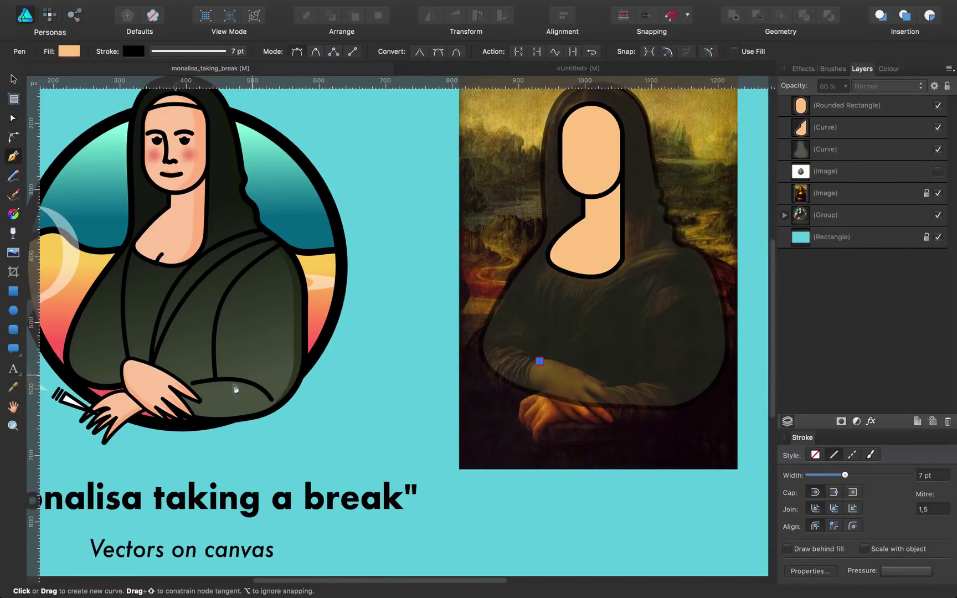
super+click(618, 410)
super+click(611, 406)
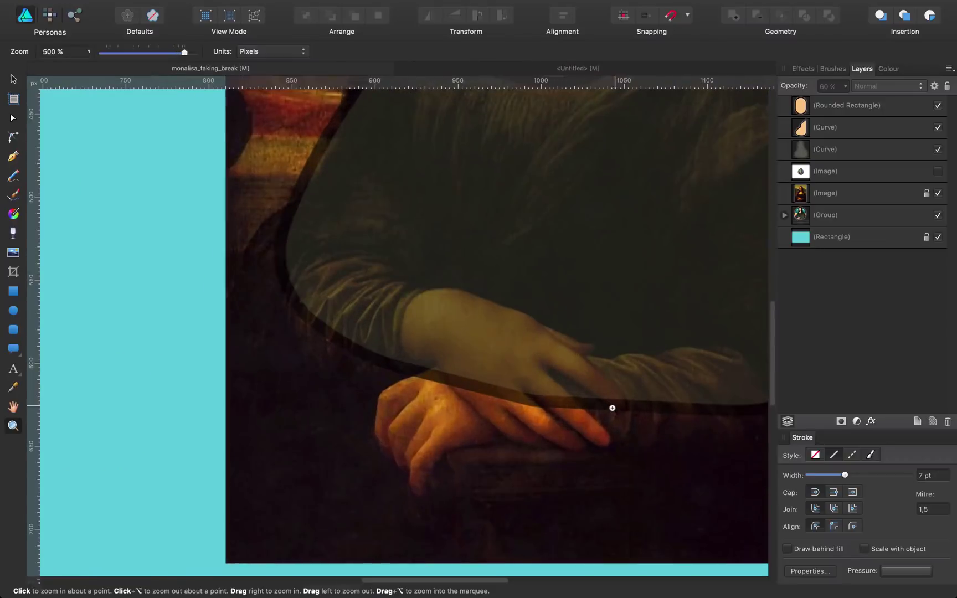
drag(617, 387, 523, 357)
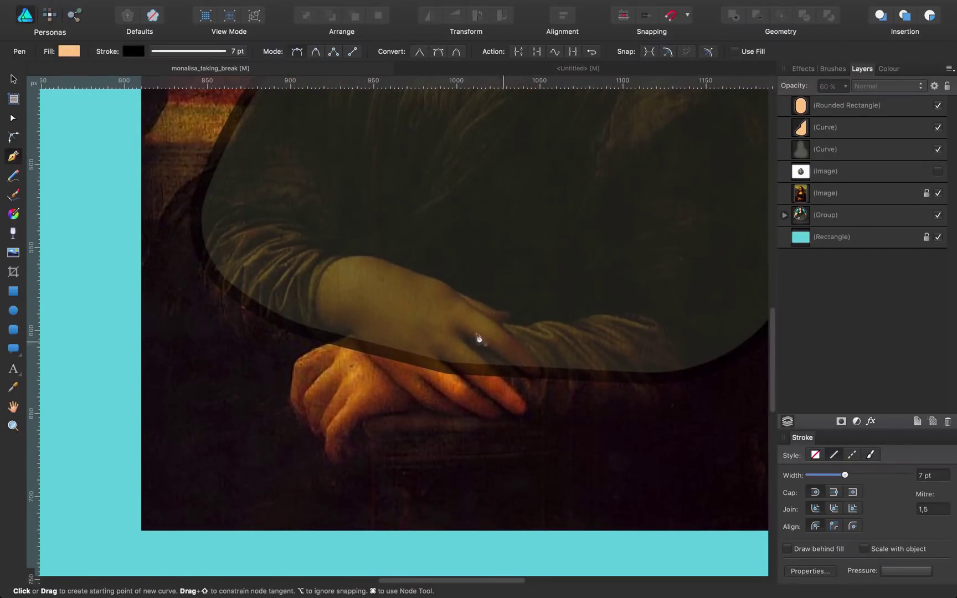
click(335, 261)
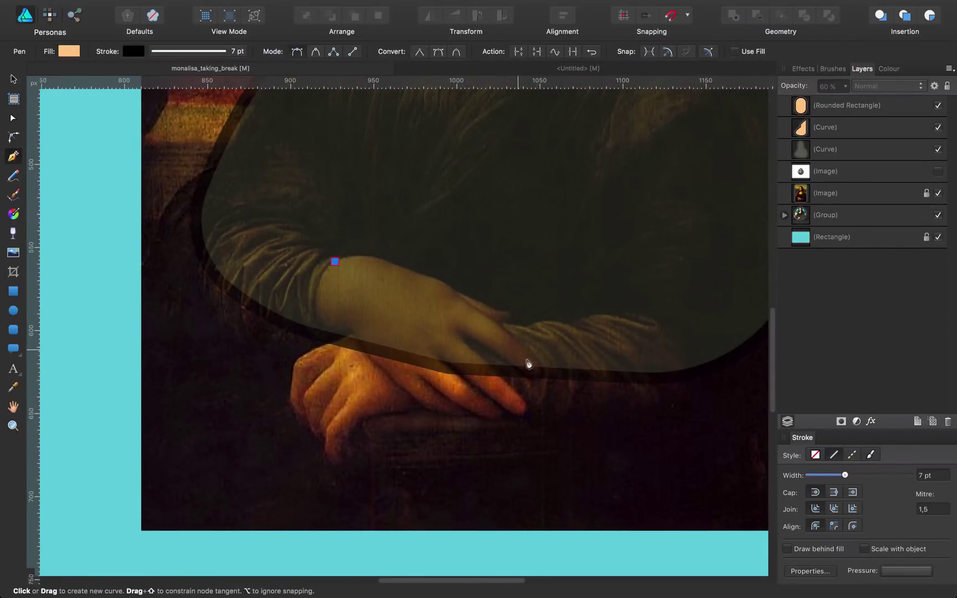
drag(539, 363, 640, 479)
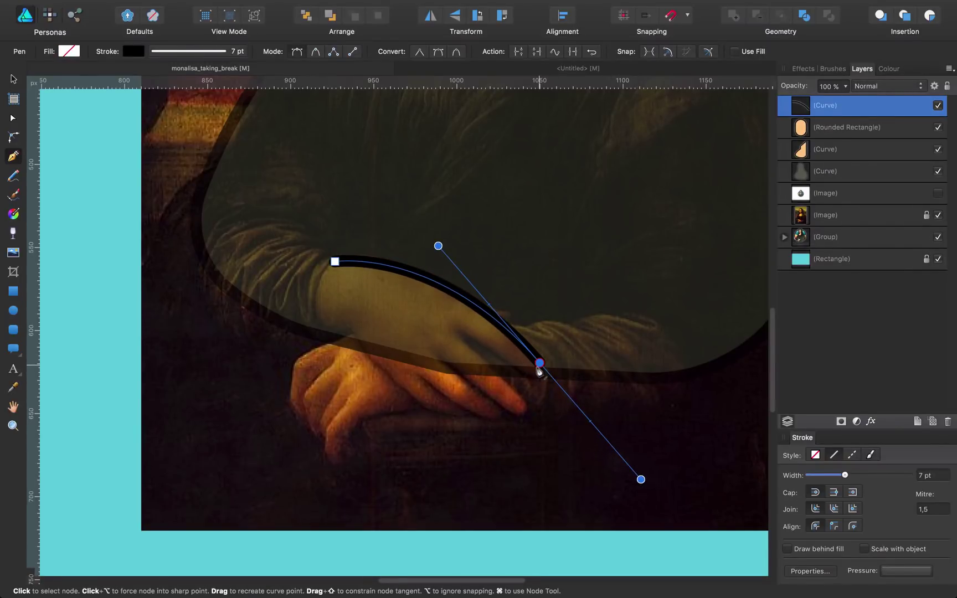
Redraw the hand outline from the forearm down to the first sharp fingertips
key(super+z)
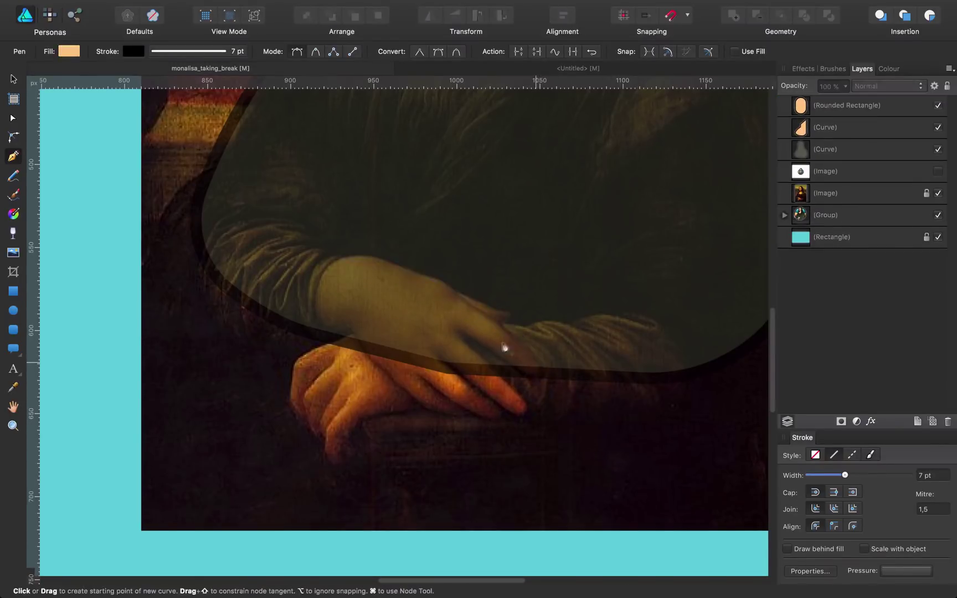
click(334, 260)
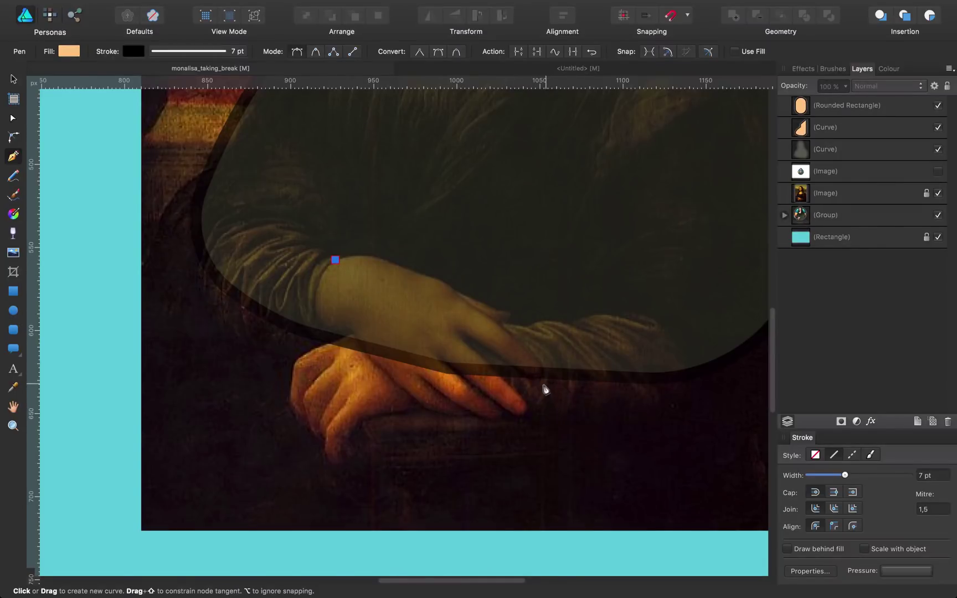
drag(555, 384, 627, 498)
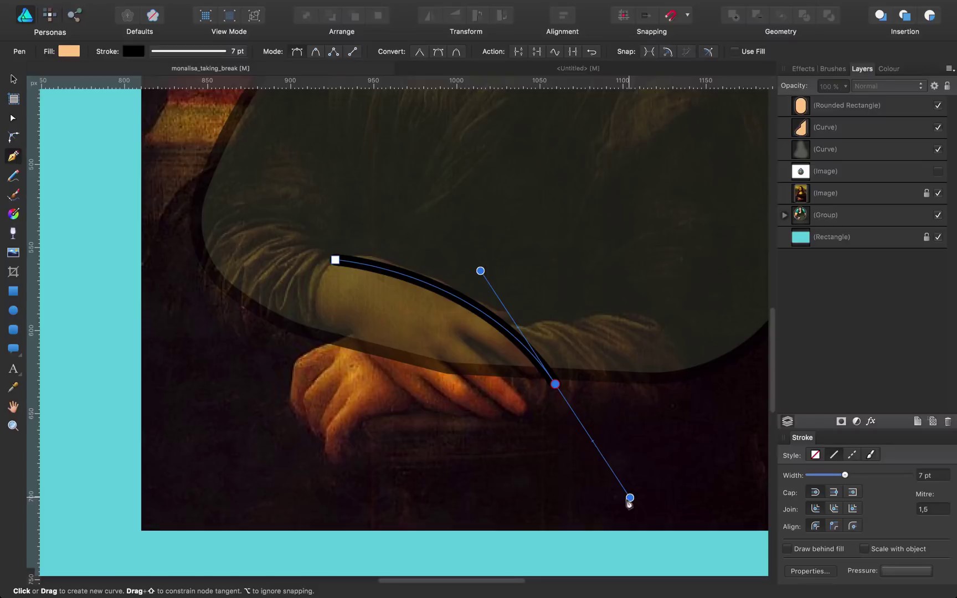
click(555, 385)
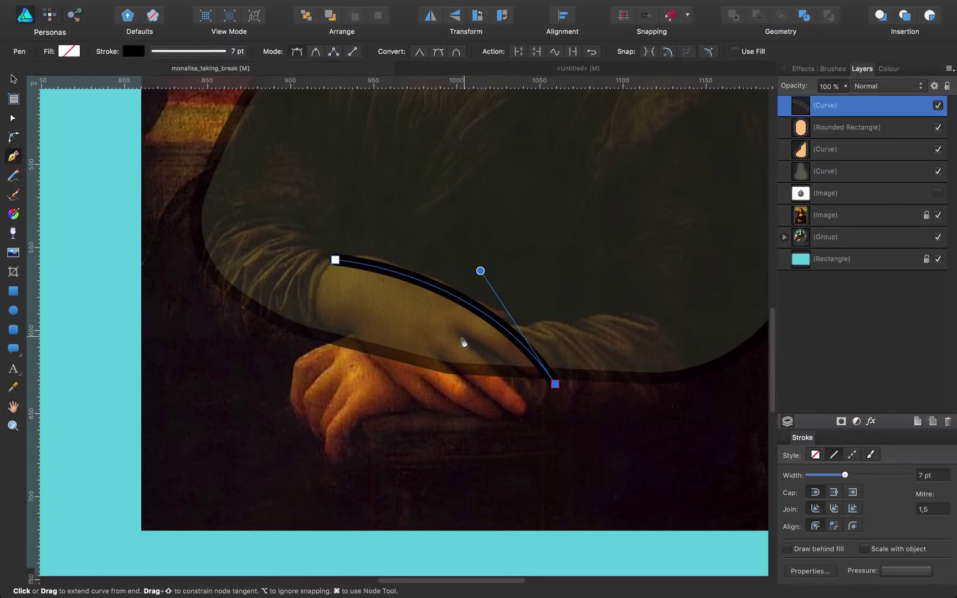
drag(465, 337, 452, 334)
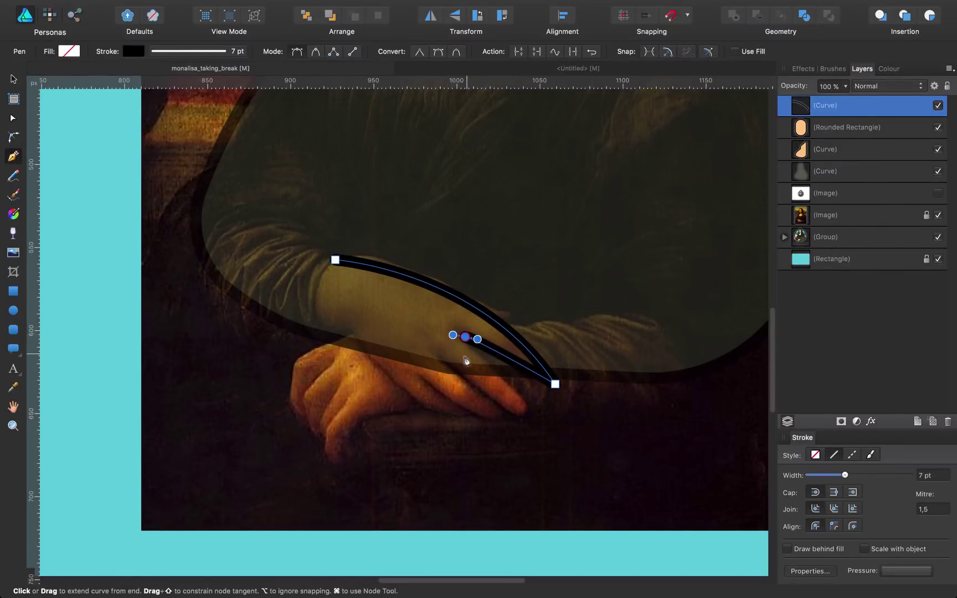
click(465, 337)
drag(524, 408, 529, 424)
key(super+z)
click(534, 421)
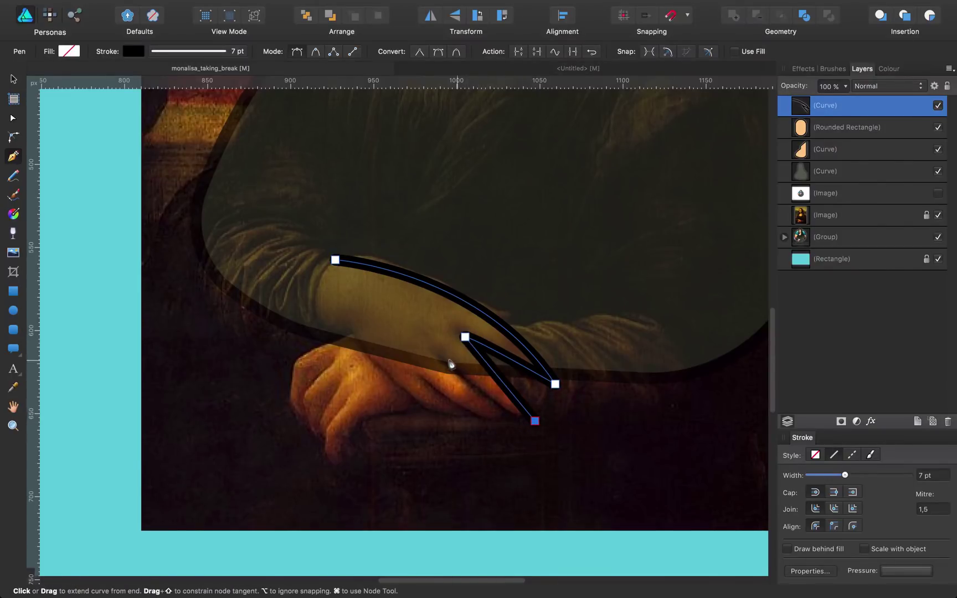
Add the remaining zig-zag fingertip and finger-gap points and close the outline along the wrist
click(436, 354)
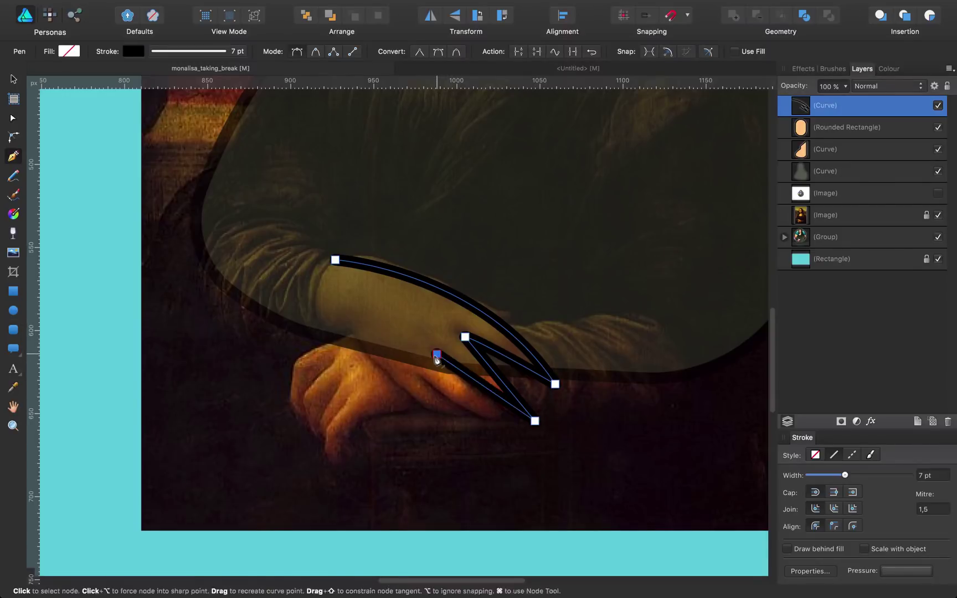
click(511, 426)
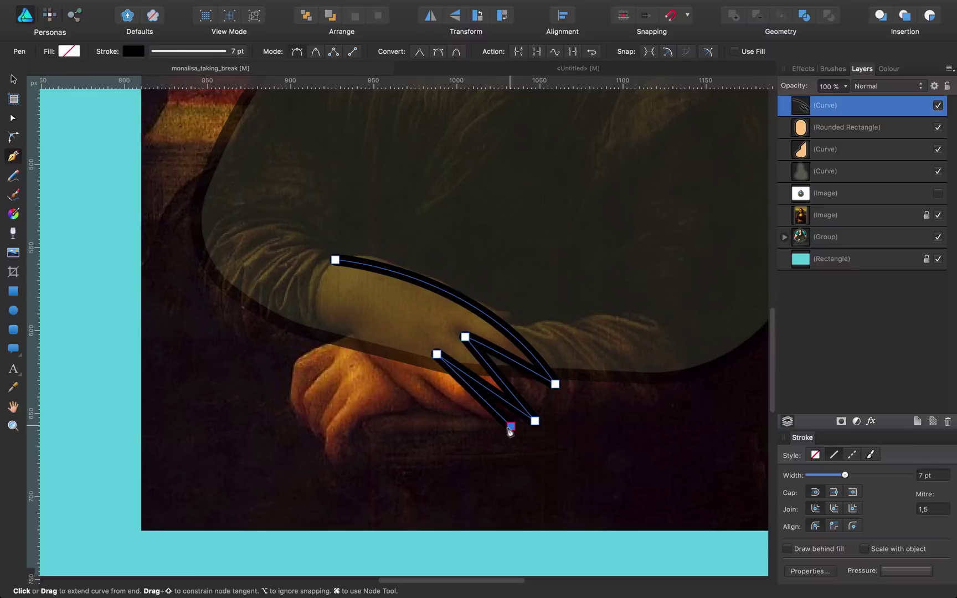
click(420, 377)
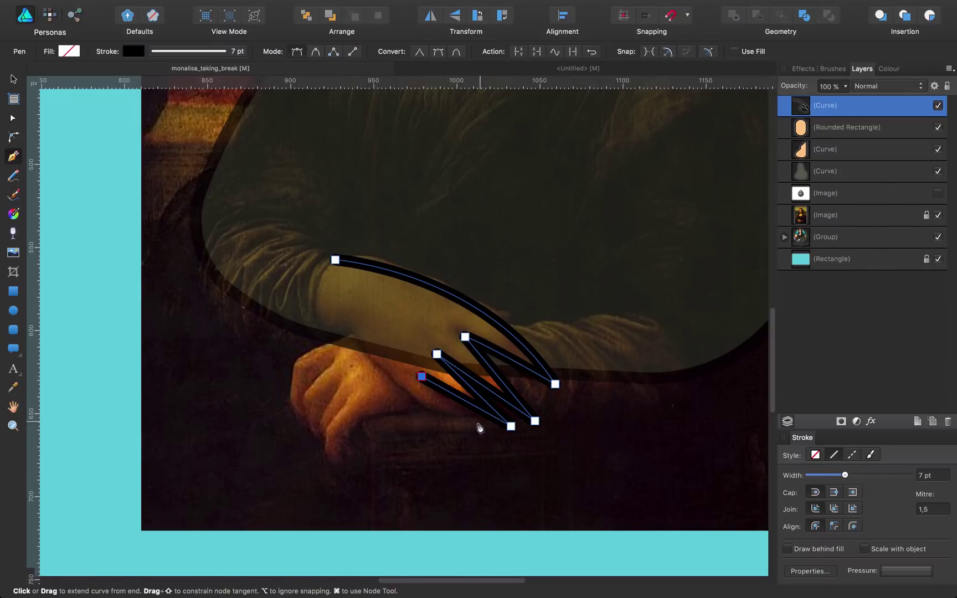
click(478, 419)
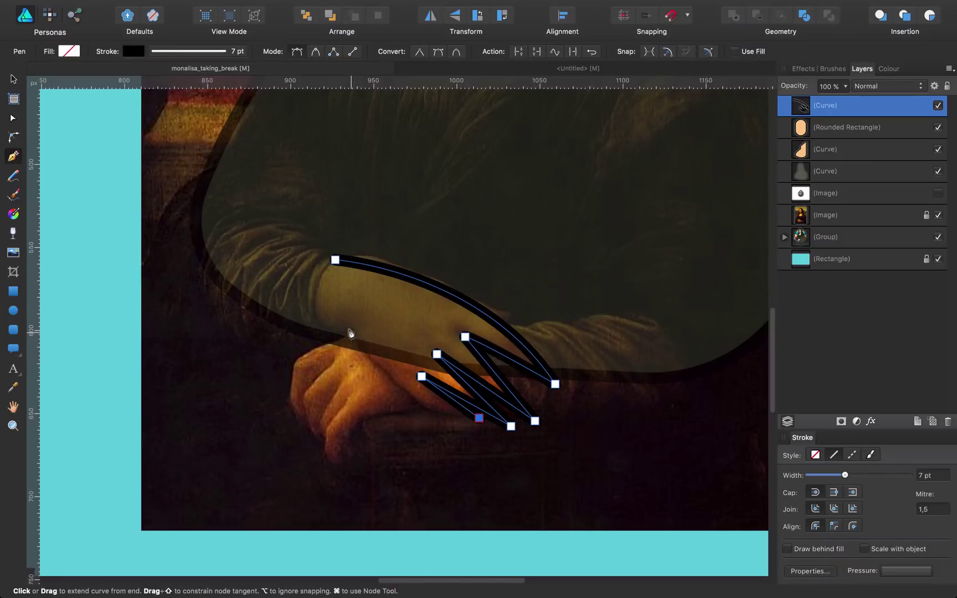
drag(351, 333, 311, 259)
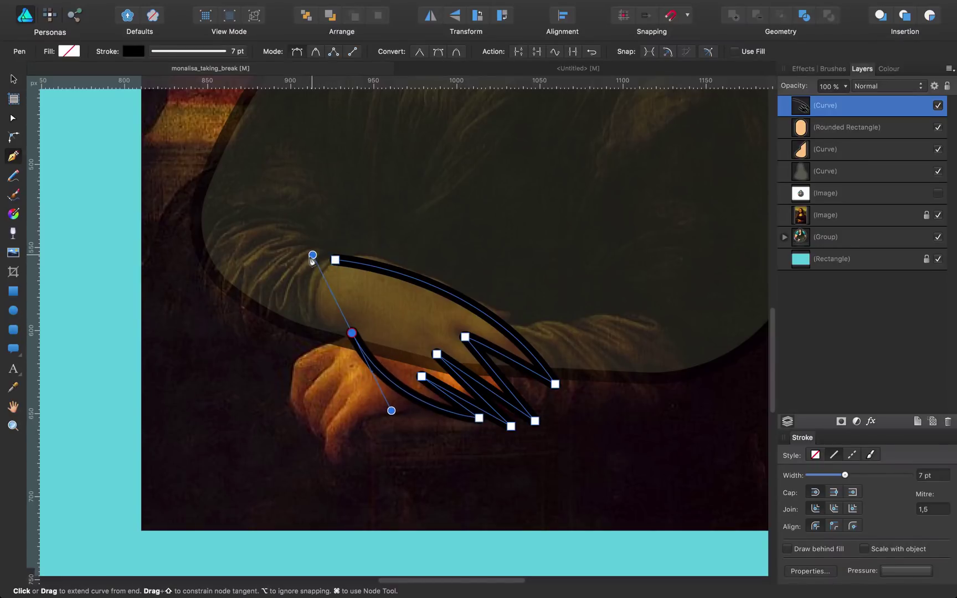
click(351, 334)
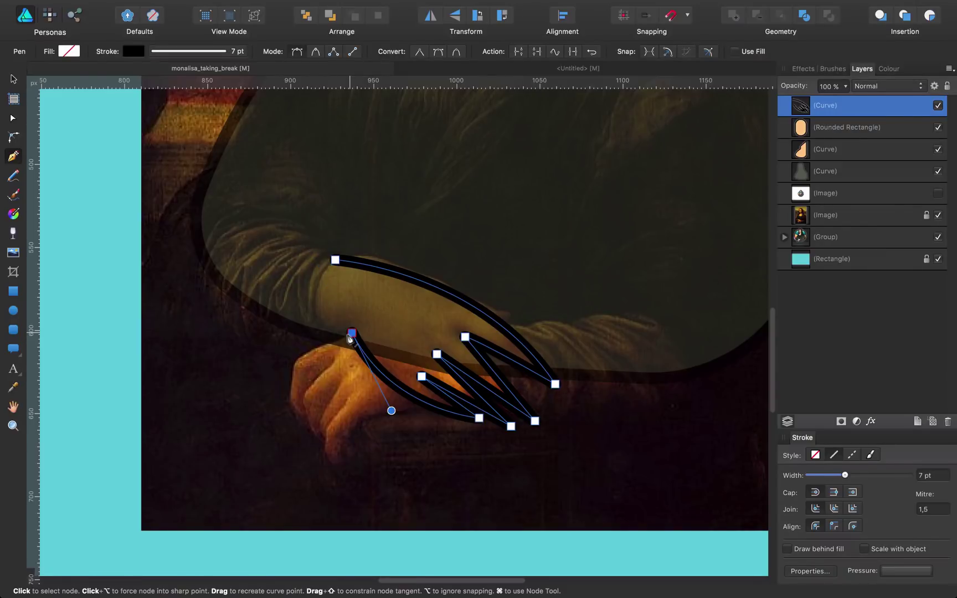
click(335, 260)
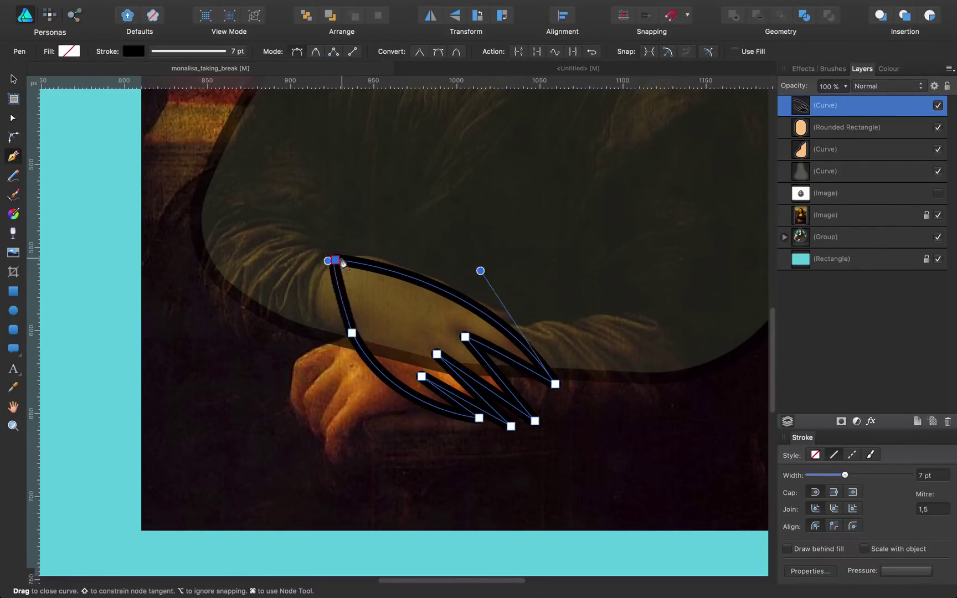
drag(342, 263, 375, 209)
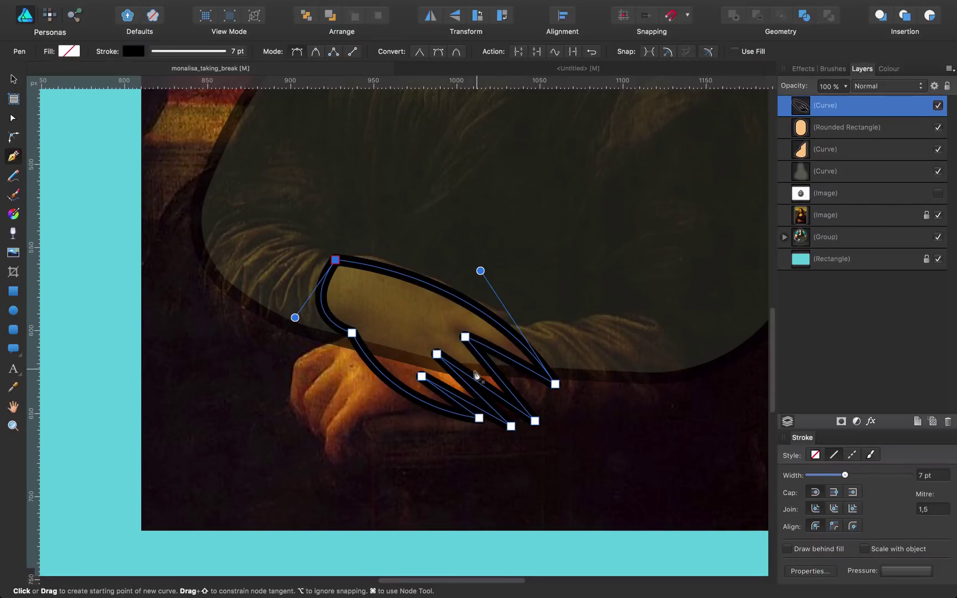
Deselect the hand outline and hide the Mona Lisa painting
key(a)
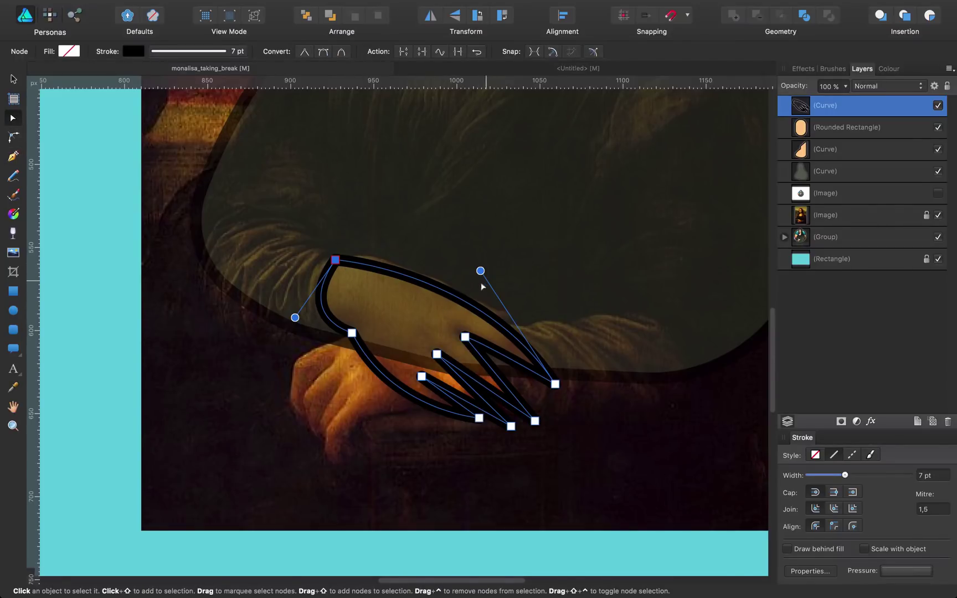
click(587, 431)
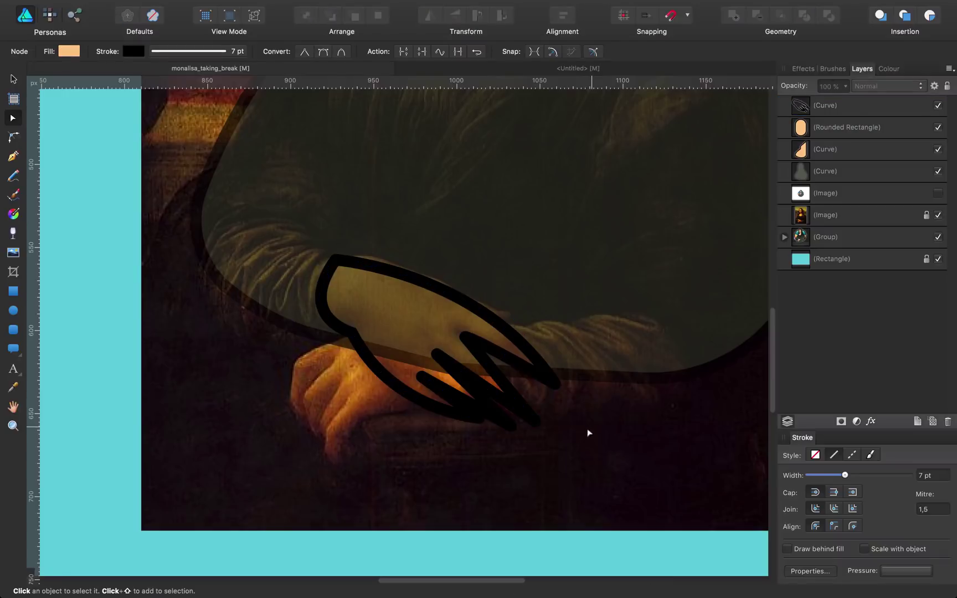
click(936, 216)
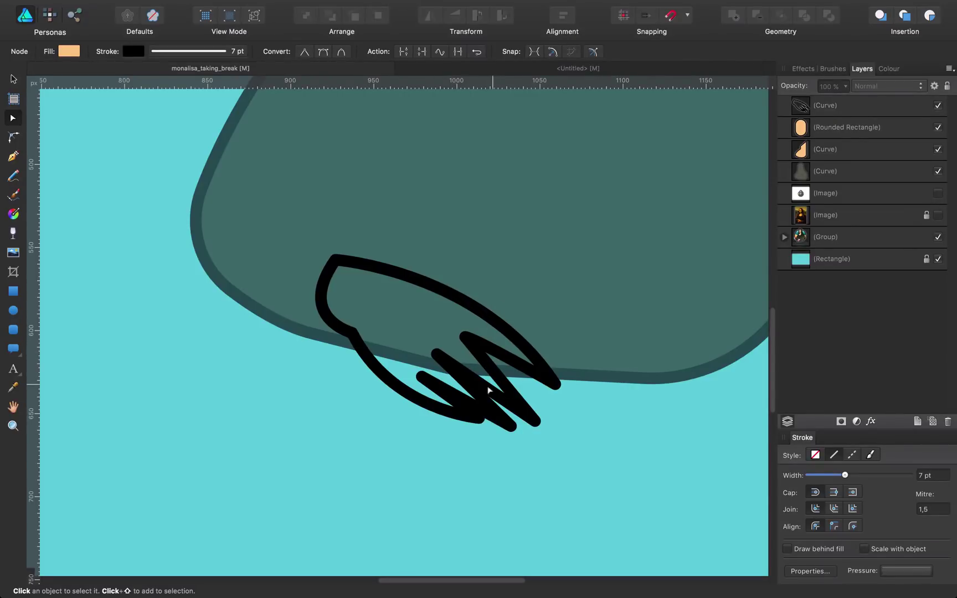
Reshape the hand outline's zig-zag finger segments and select its outermost fingertip node
key(p)
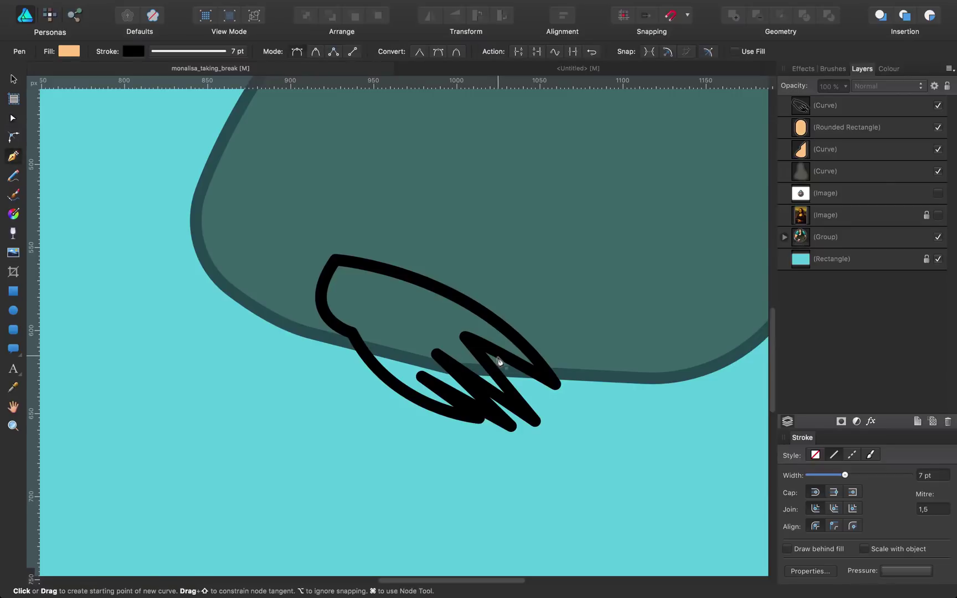
key(a)
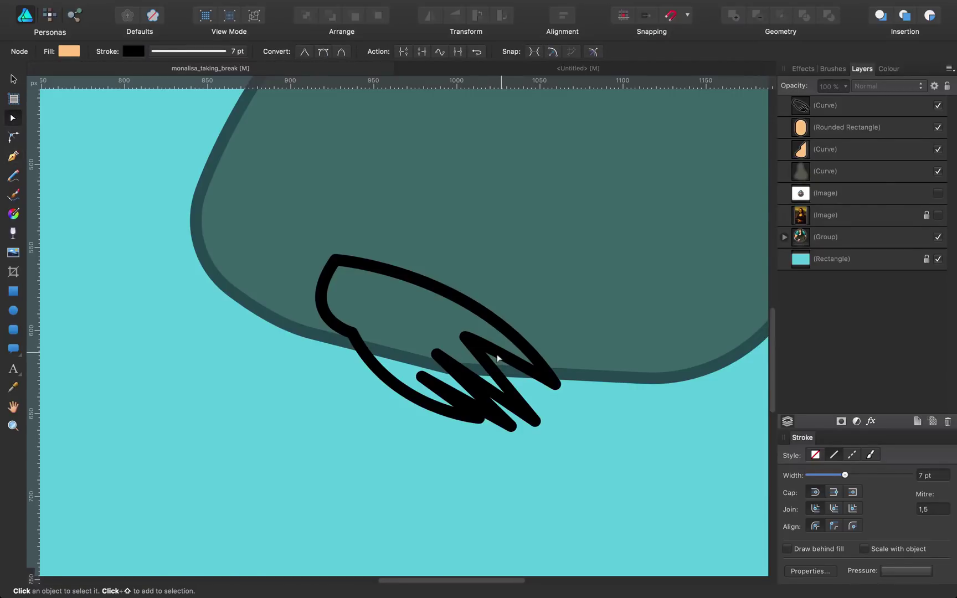
click(498, 361)
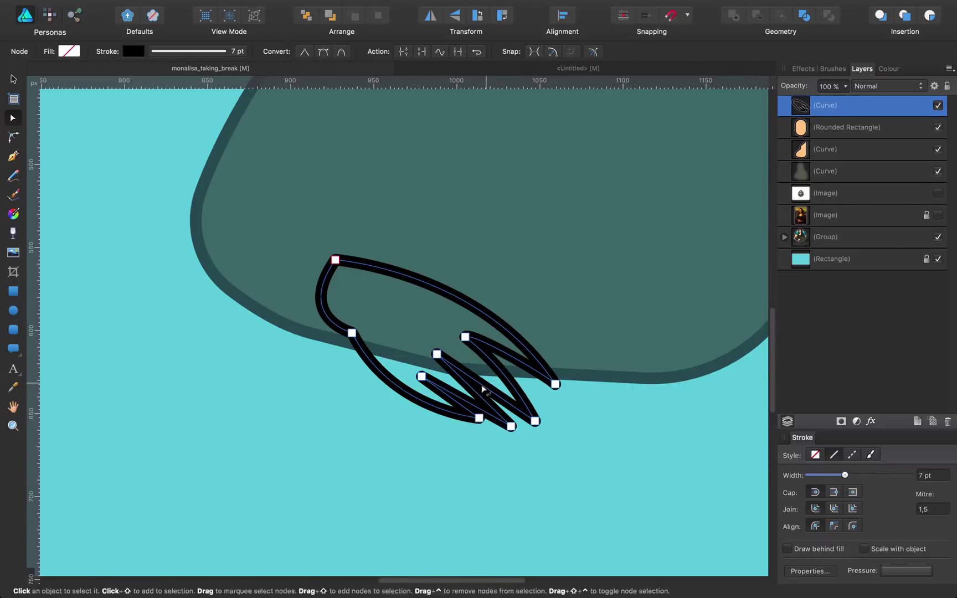
drag(482, 391, 476, 430)
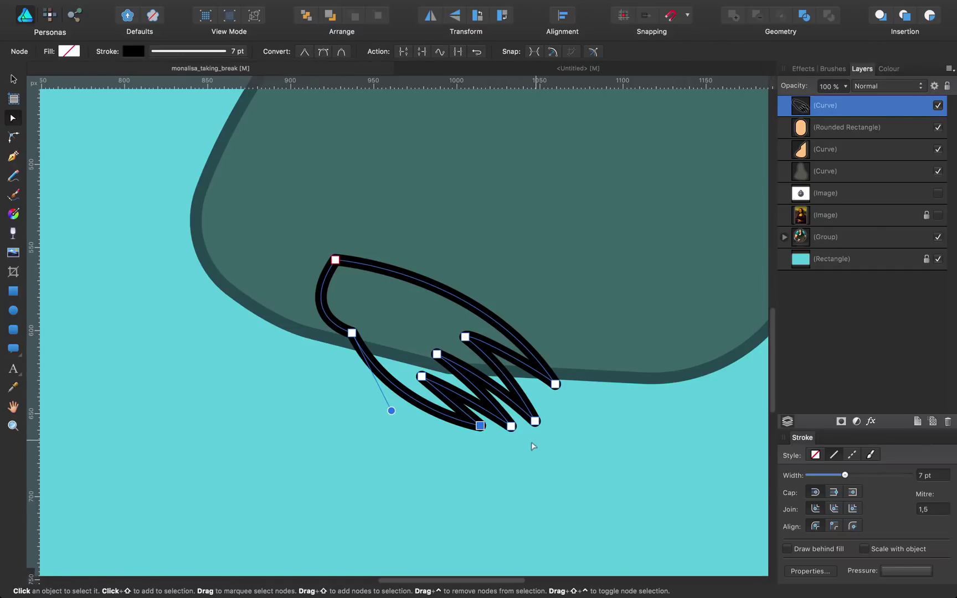
click(641, 424)
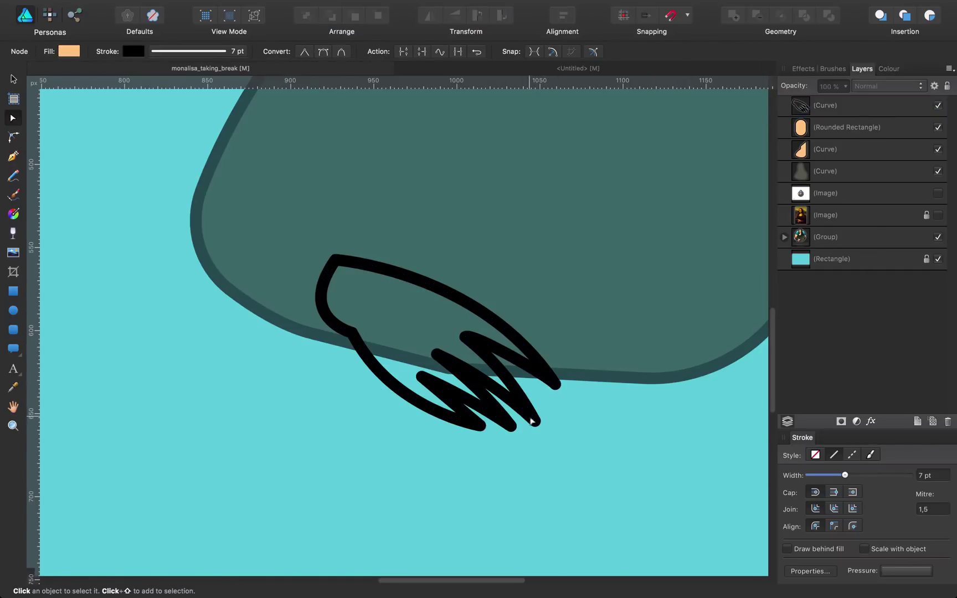
click(545, 381)
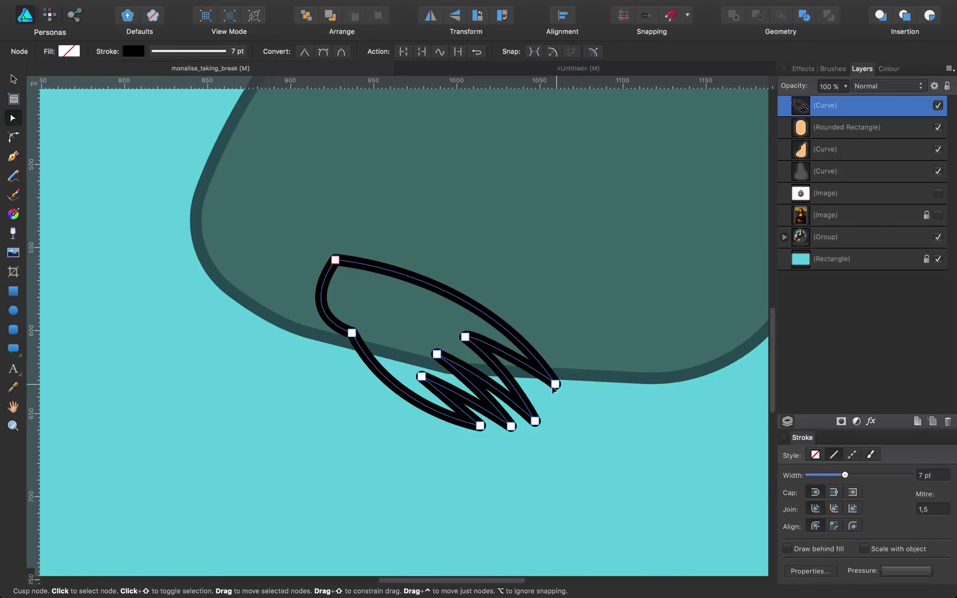
click(554, 386)
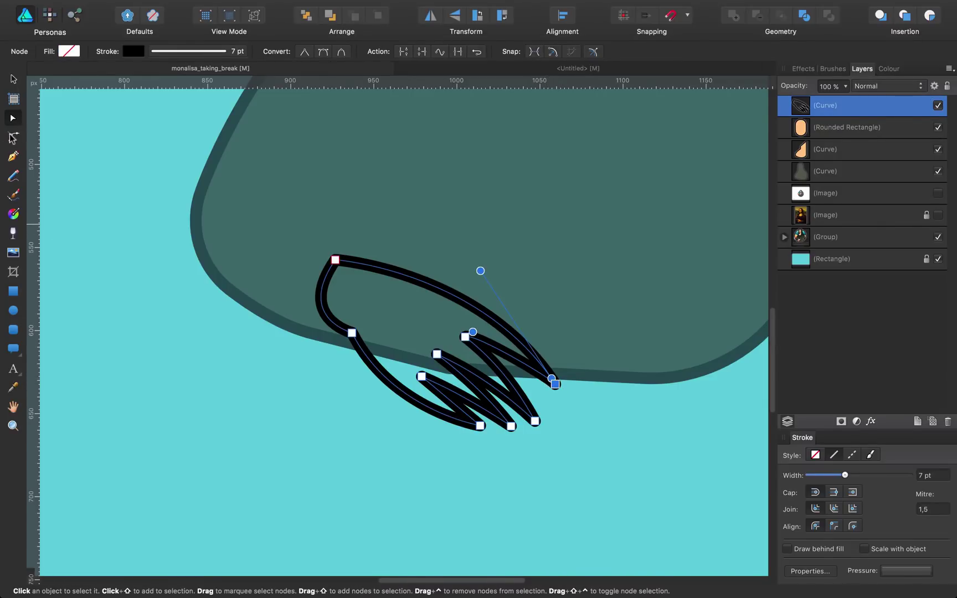
click(14, 138)
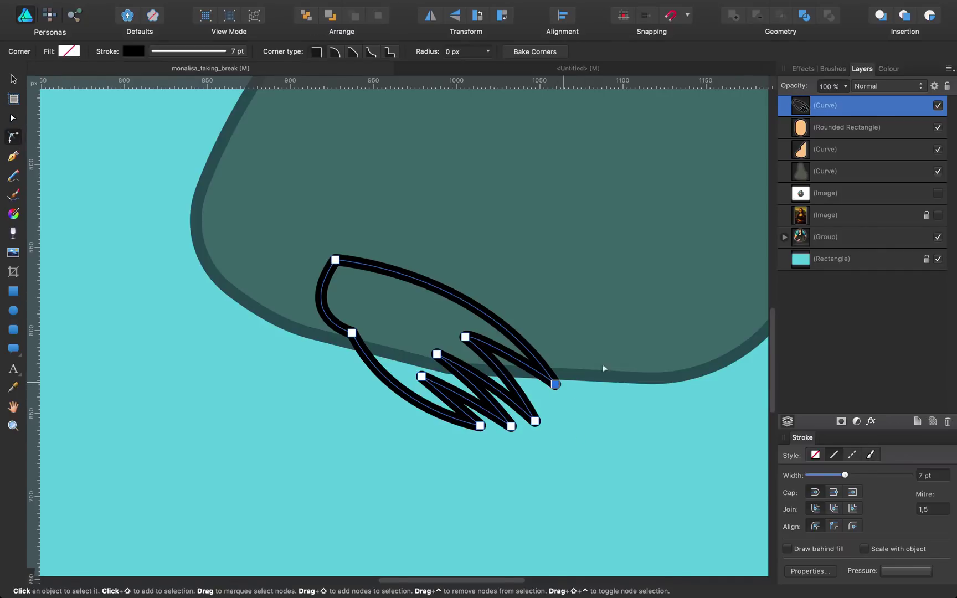
Show the painting again and make the hand outline's stroke bright yellow
click(937, 216)
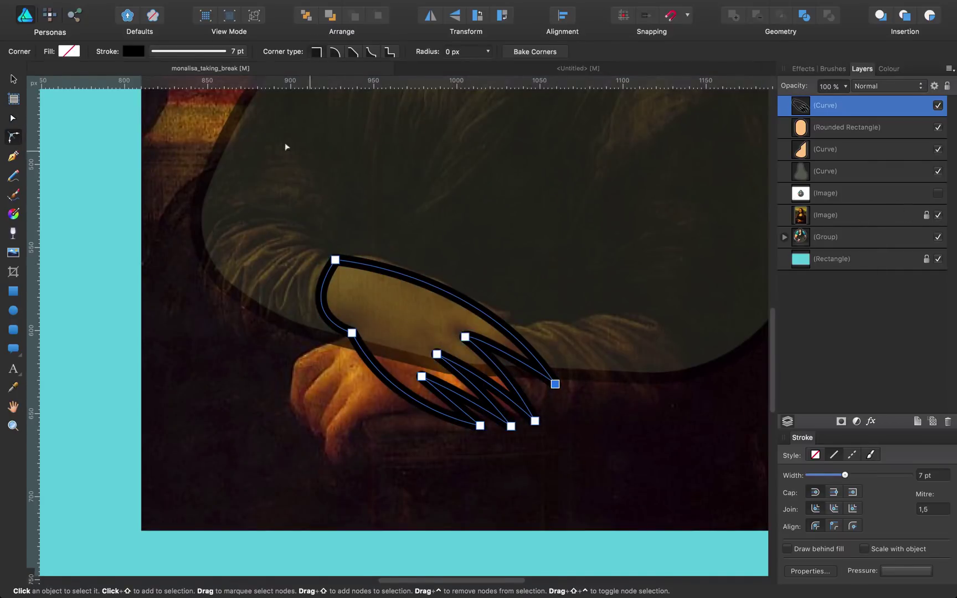
click(133, 50)
click(242, 192)
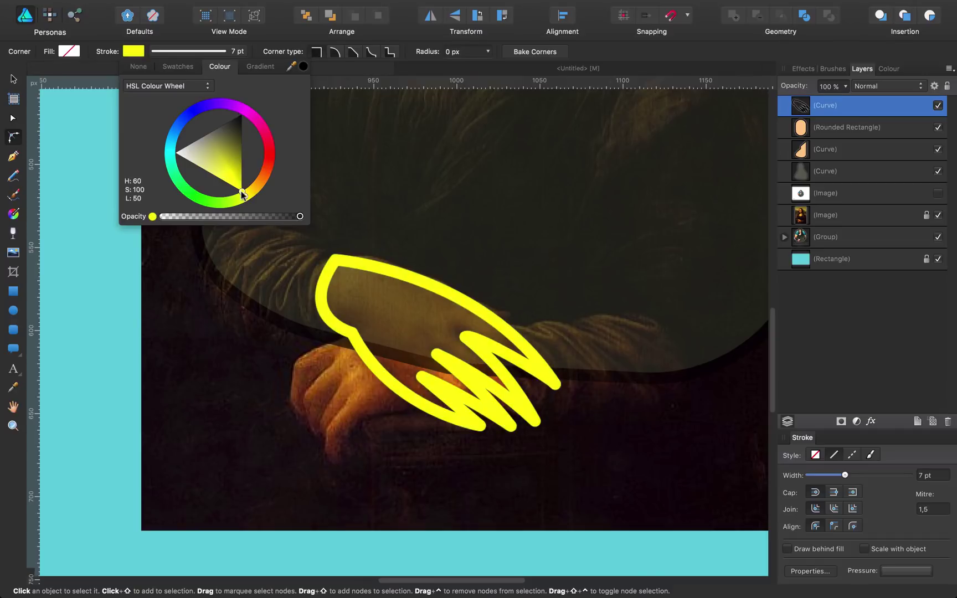
click(554, 387)
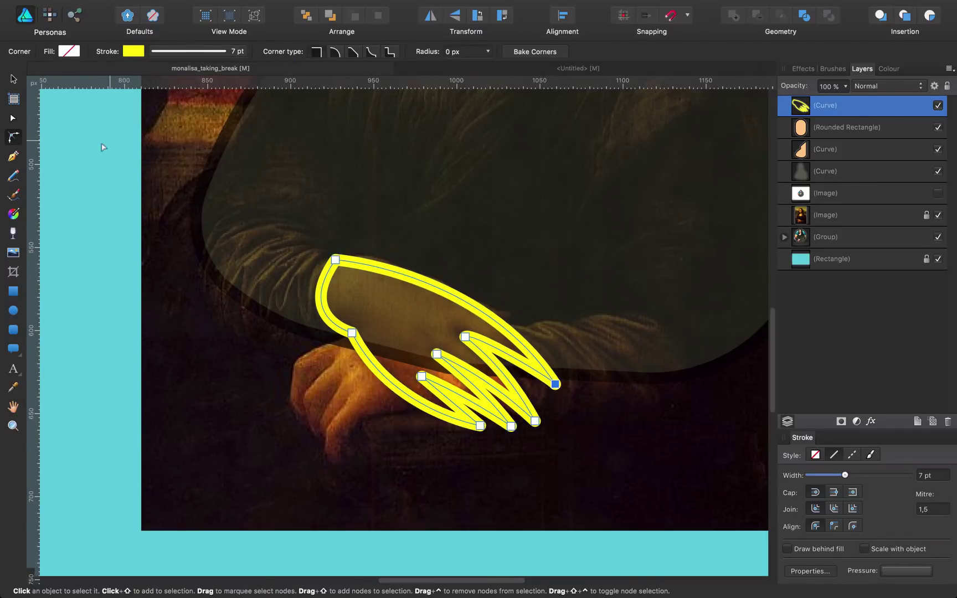
click(591, 371)
click(549, 384)
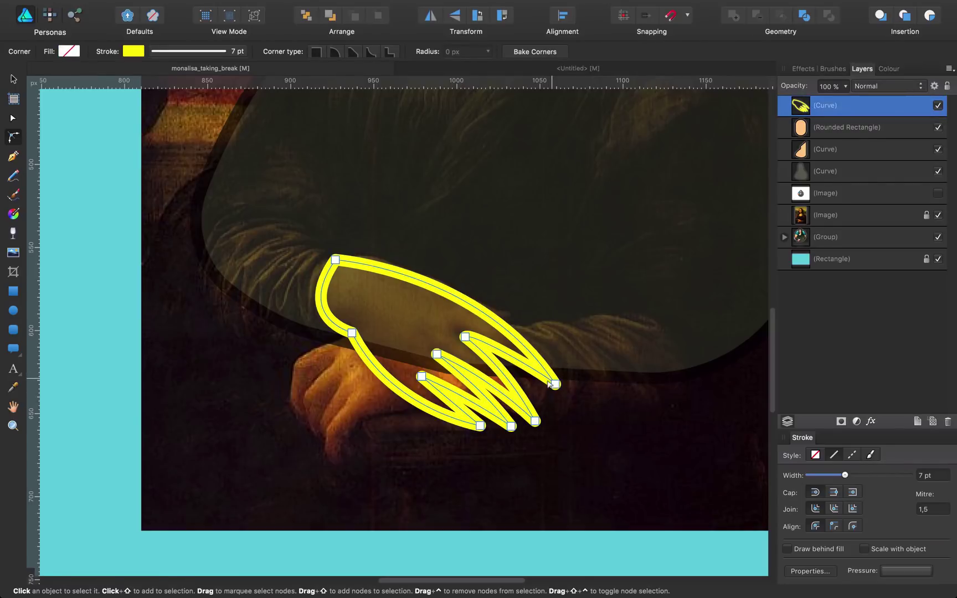
Round two fingertip corners of the hand outline with the Corner tool
key(p)
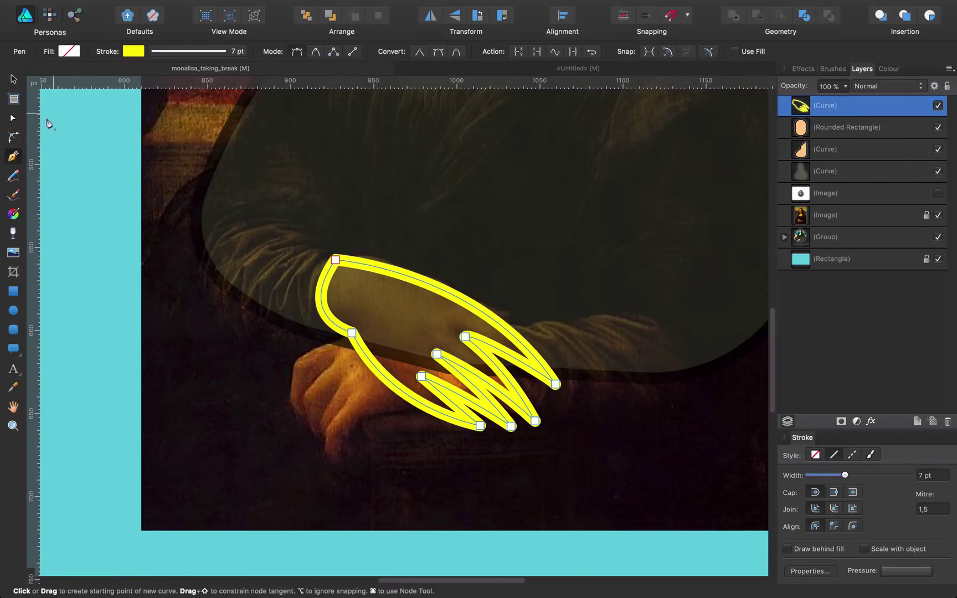
key(c)
click(554, 384)
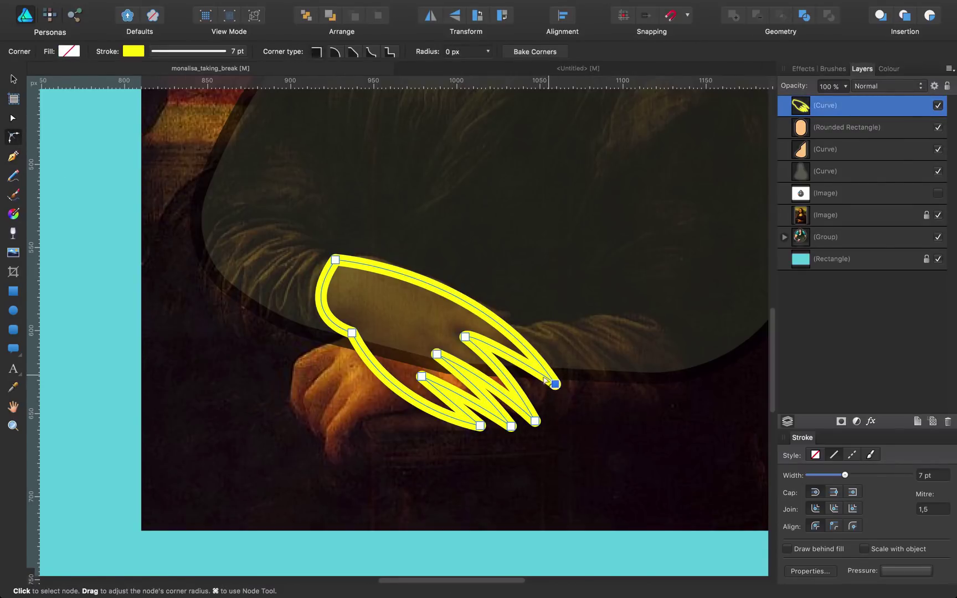
drag(535, 420, 526, 410)
click(554, 384)
drag(511, 425, 471, 424)
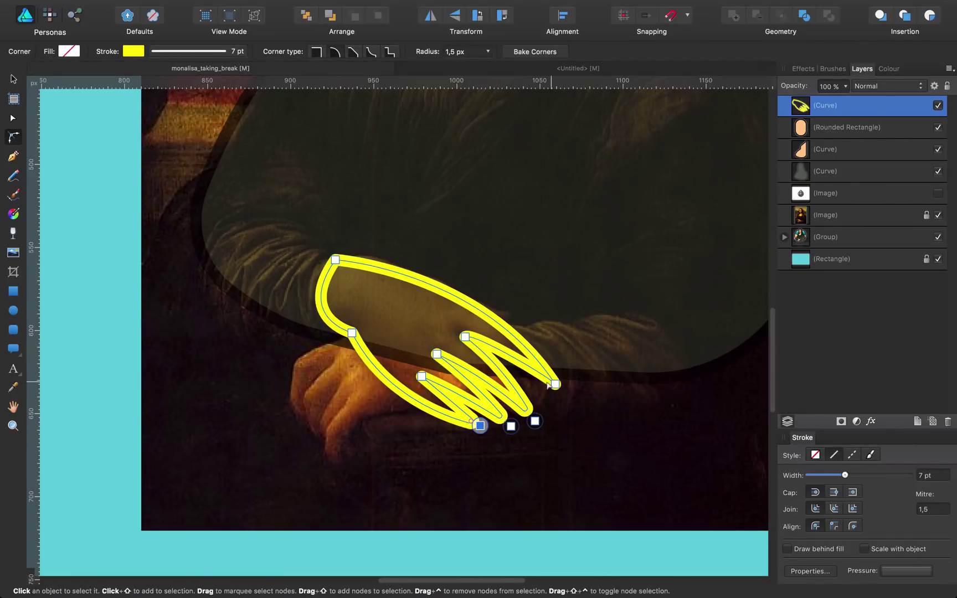
click(554, 384)
click(568, 394)
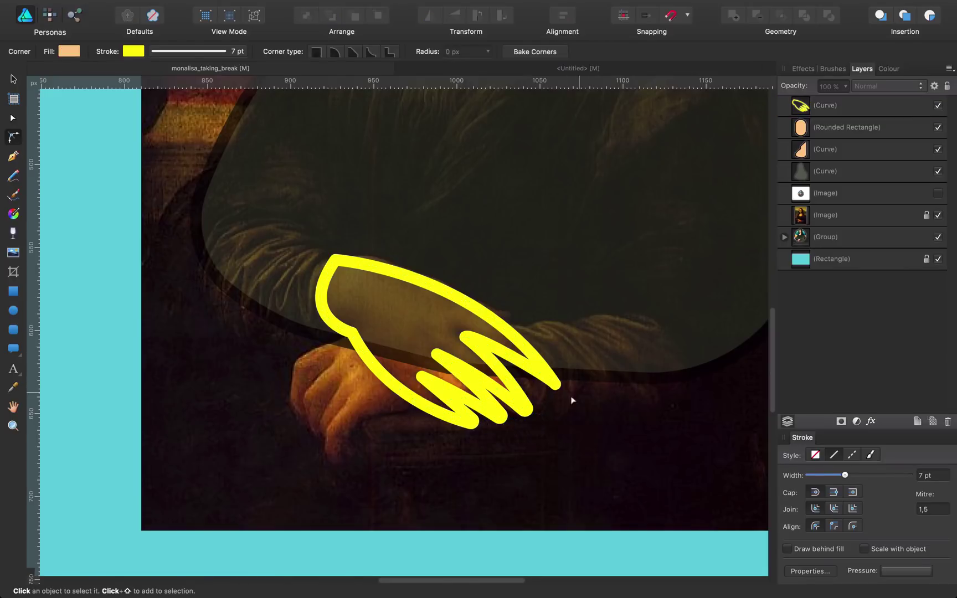
click(552, 388)
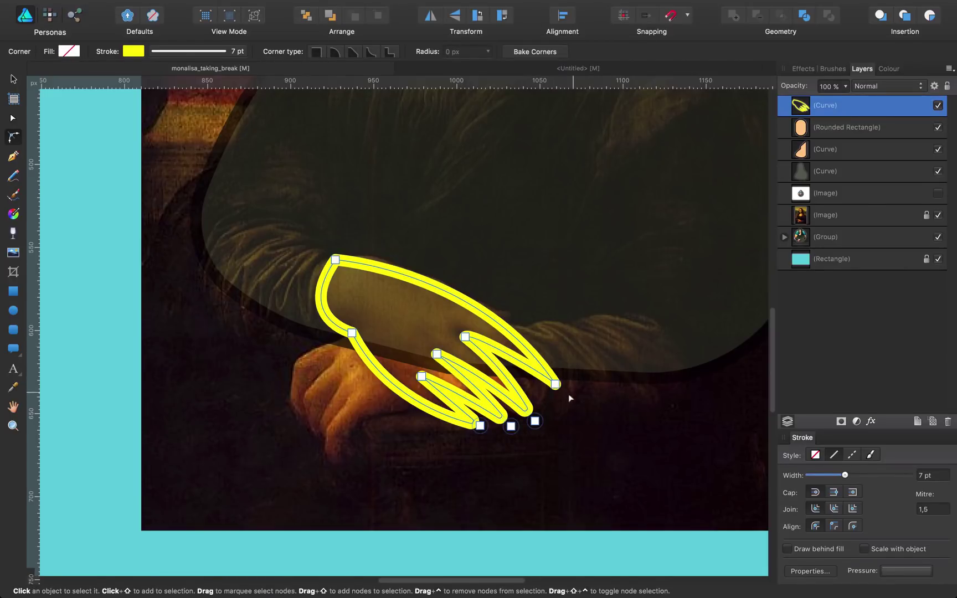
click(555, 385)
Reshape the curve at the outline's end and round its end corner to 1,6 px
key(a)
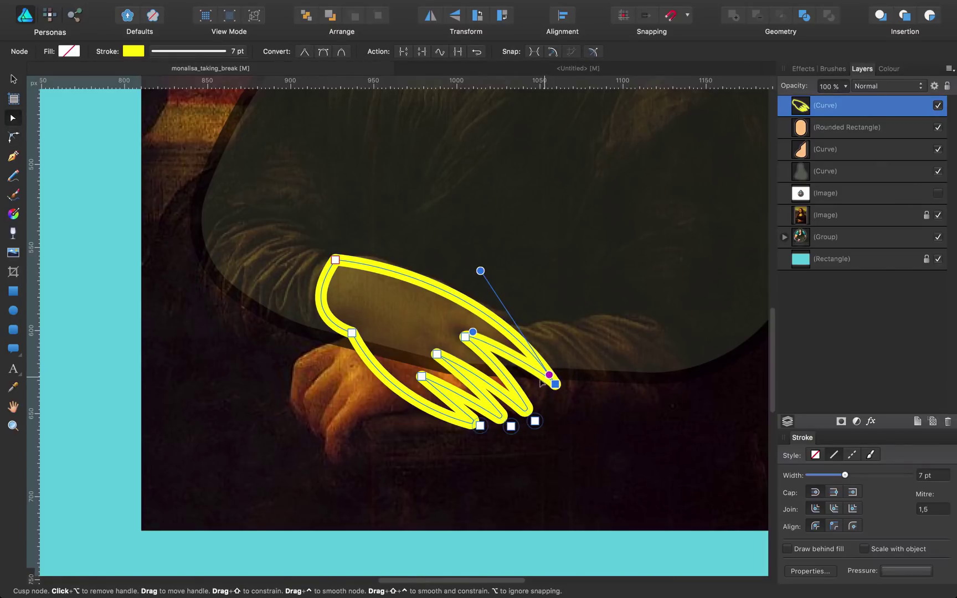
mouse_move(549, 374)
mouse_down()
mouse_move(556, 365)
mouse_move(535, 372)
mouse_up()
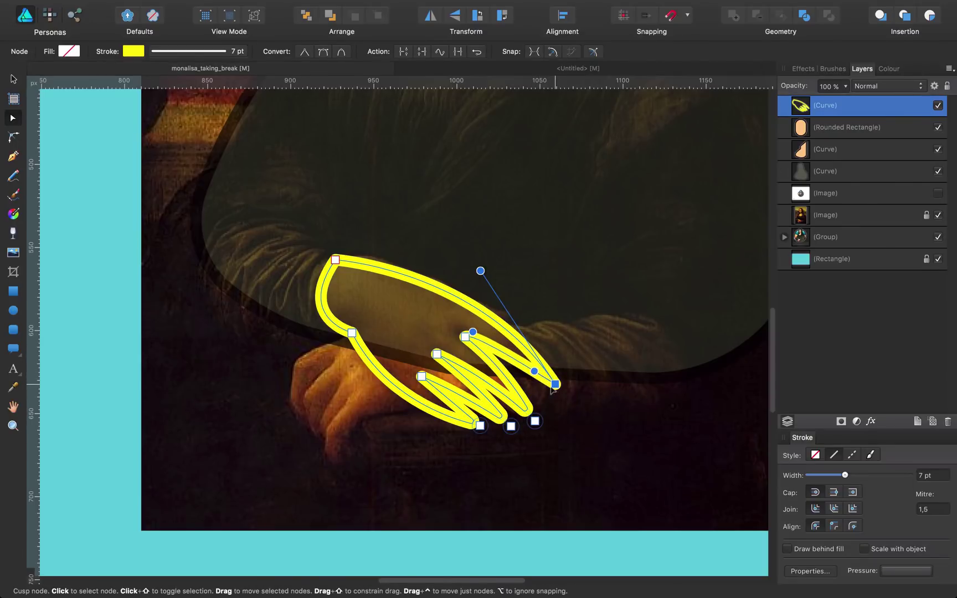
key(super+z)
key(super+shift+z)
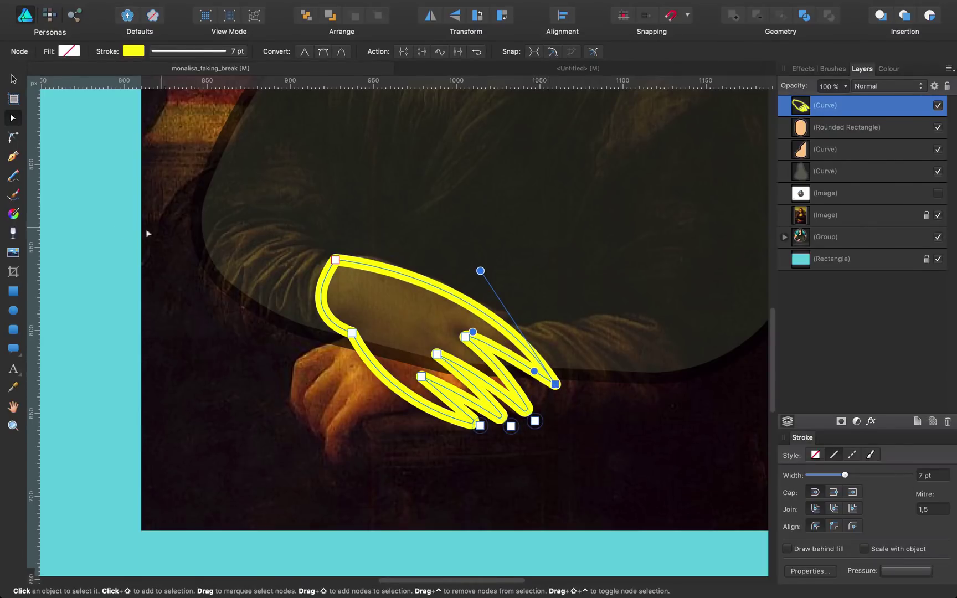
click(12, 138)
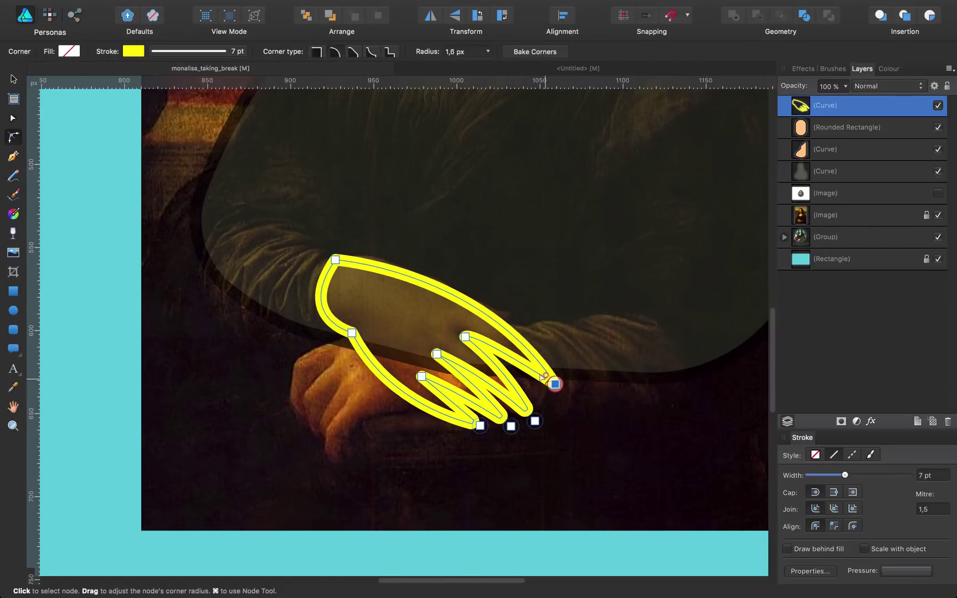
drag(555, 384, 549, 379)
click(592, 416)
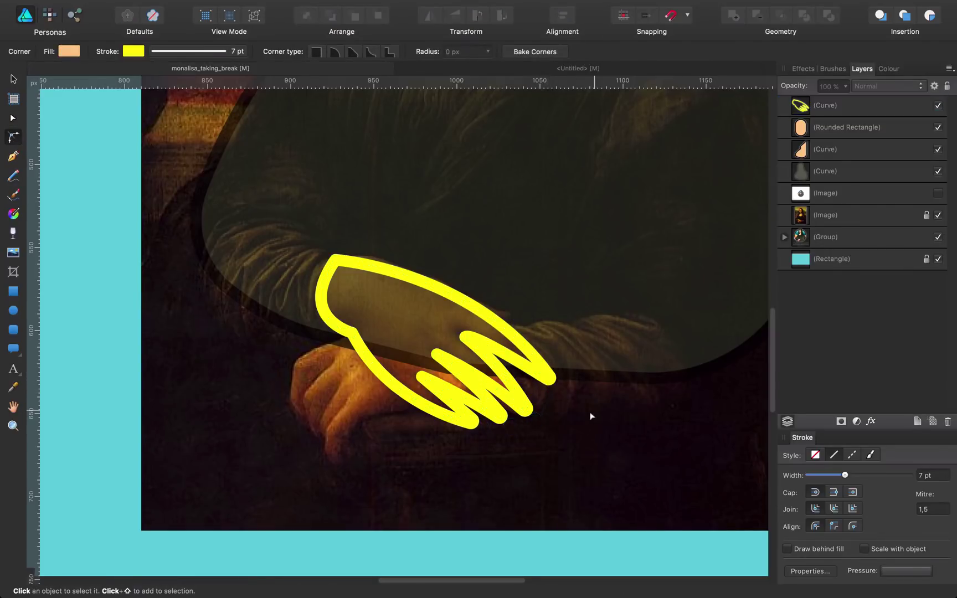
click(503, 366)
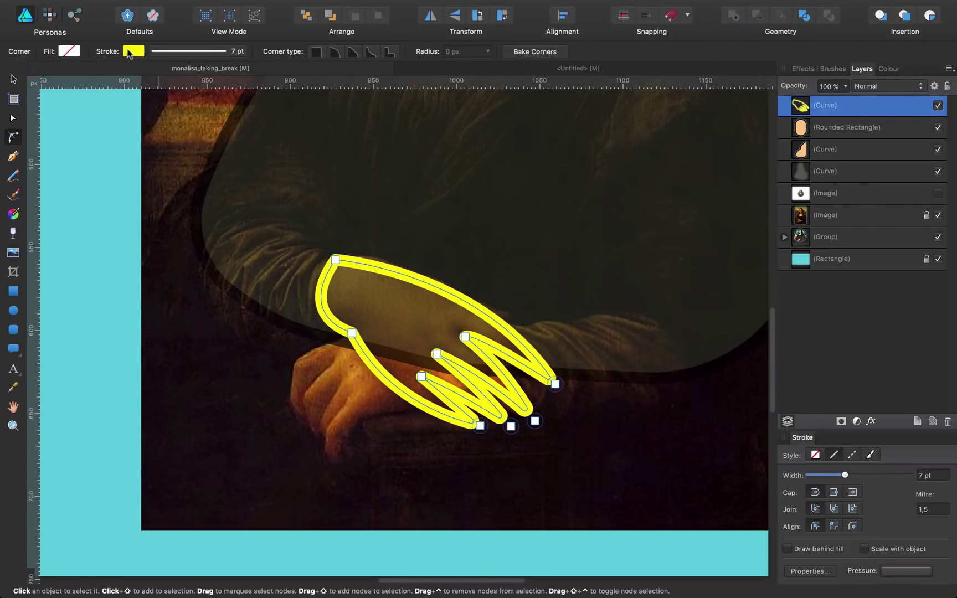
Paste the body silhouette's style onto the hand outline
click(358, 205)
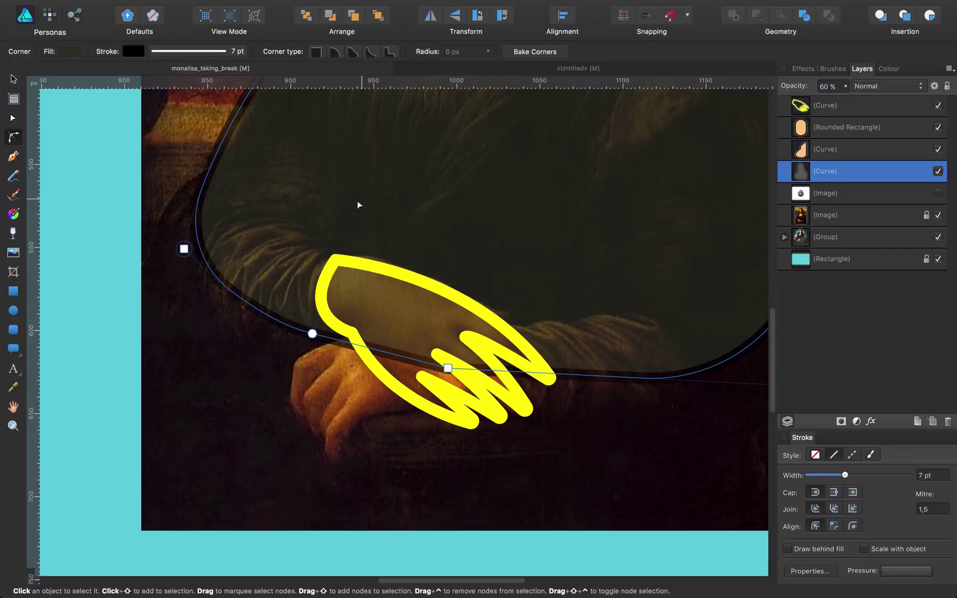
click(429, 293)
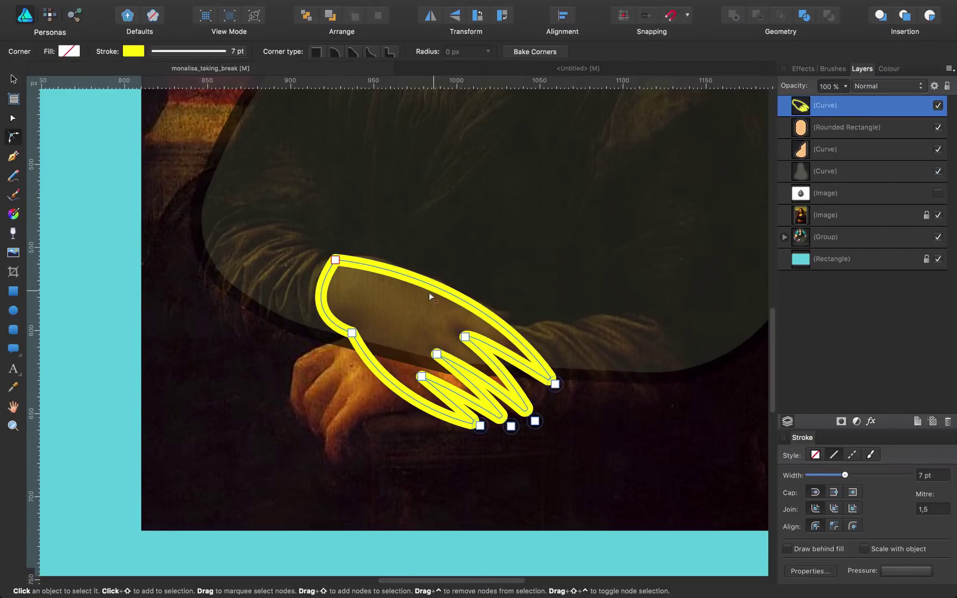
key(super+shift+v)
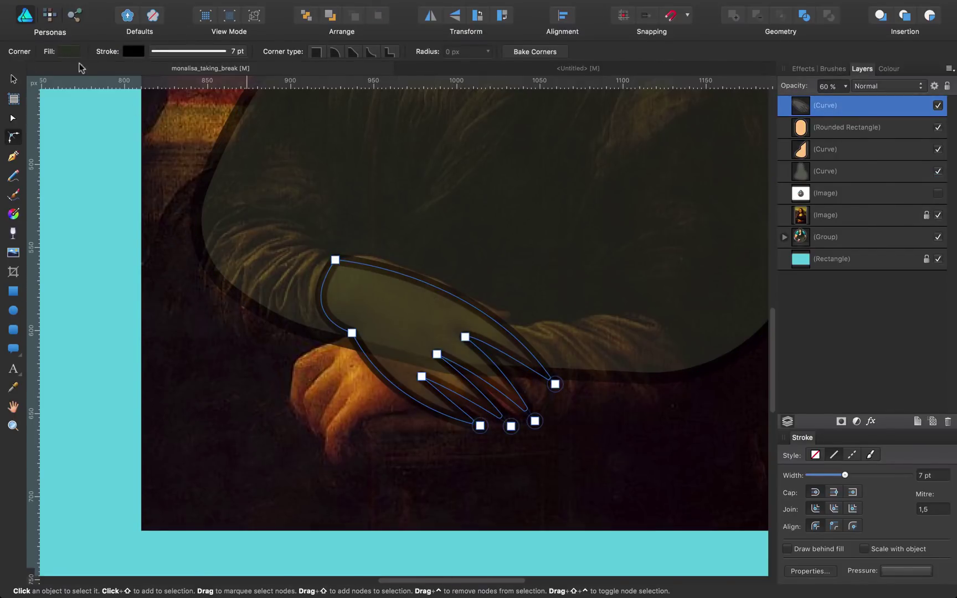
scroll(295, 216, up, 5)
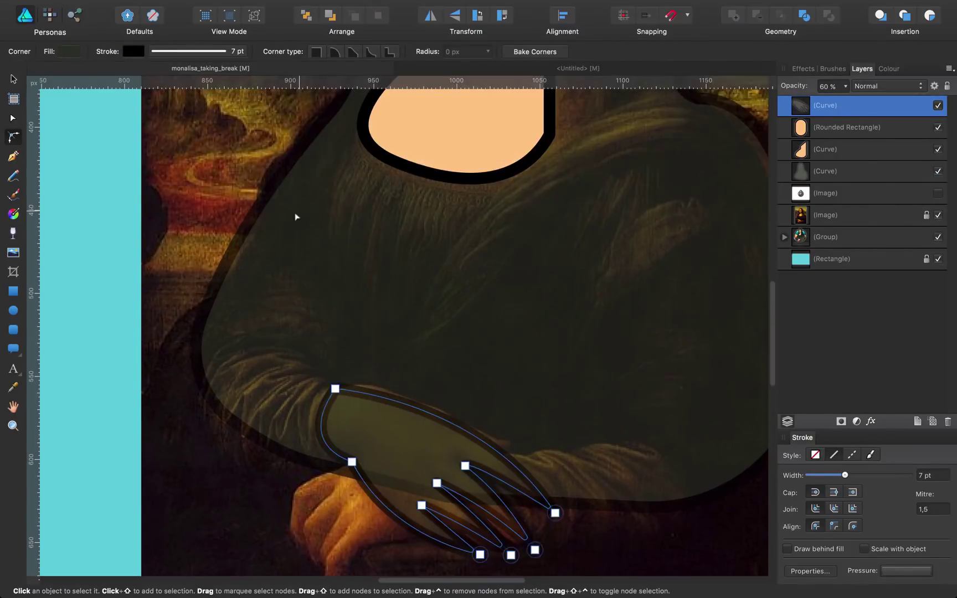
Fill the hand with the peach colour sampled from the face at 100% opacity
click(62, 54)
drag(237, 67, 446, 136)
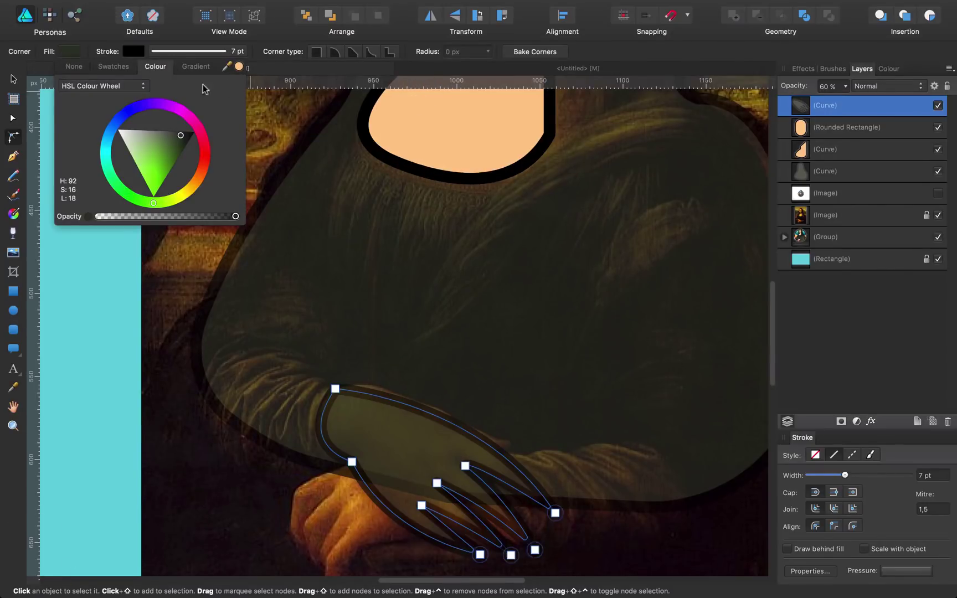
click(238, 67)
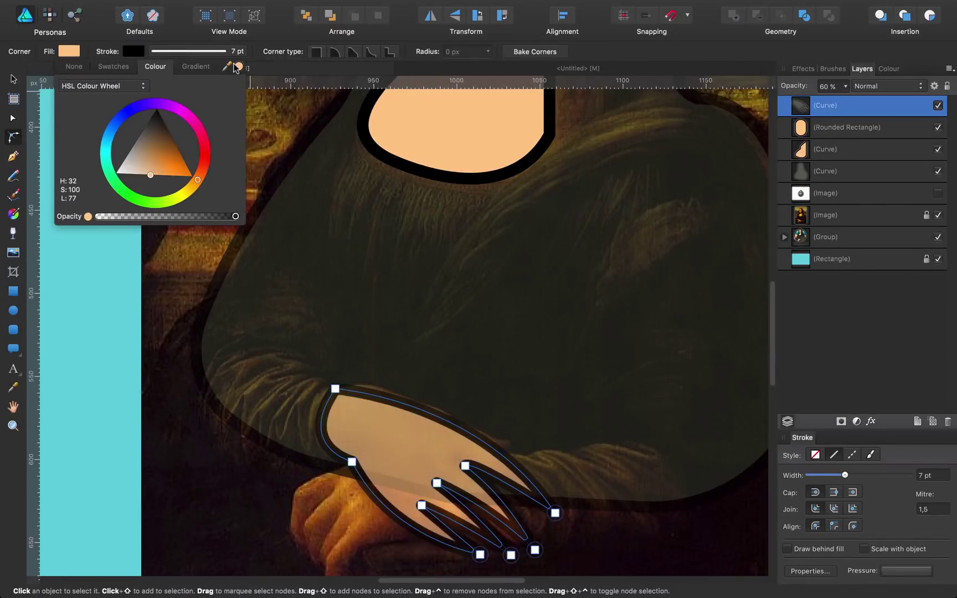
click(427, 267)
click(412, 450)
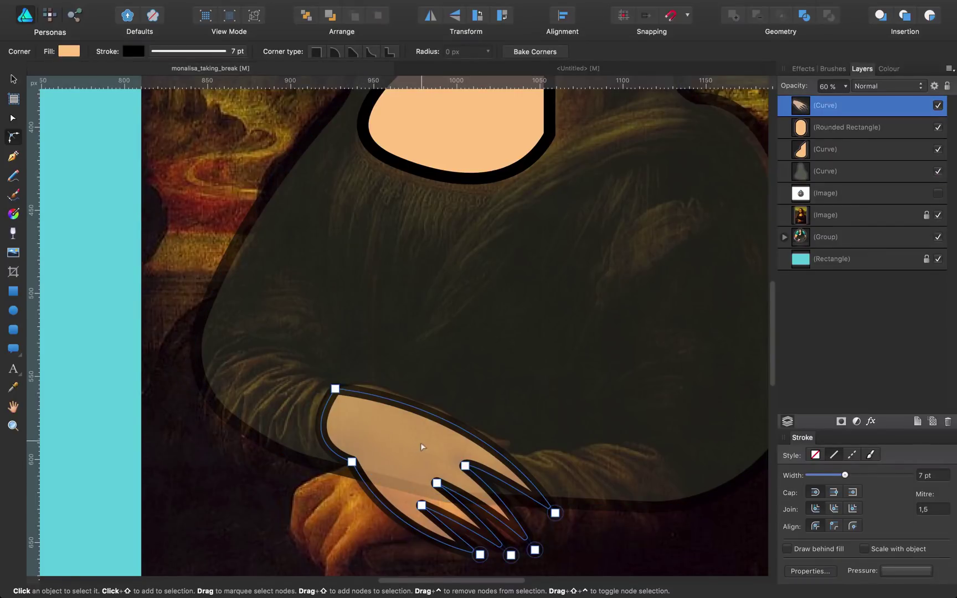
key(0)
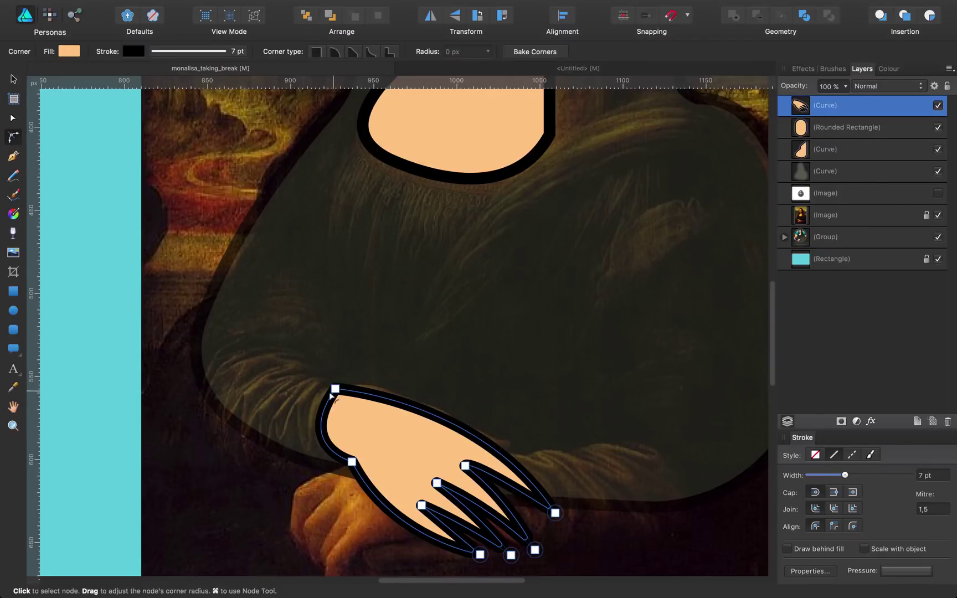
Round the hand's top wrist corner and zoom out to the whole painting
drag(335, 389, 351, 424)
click(350, 350)
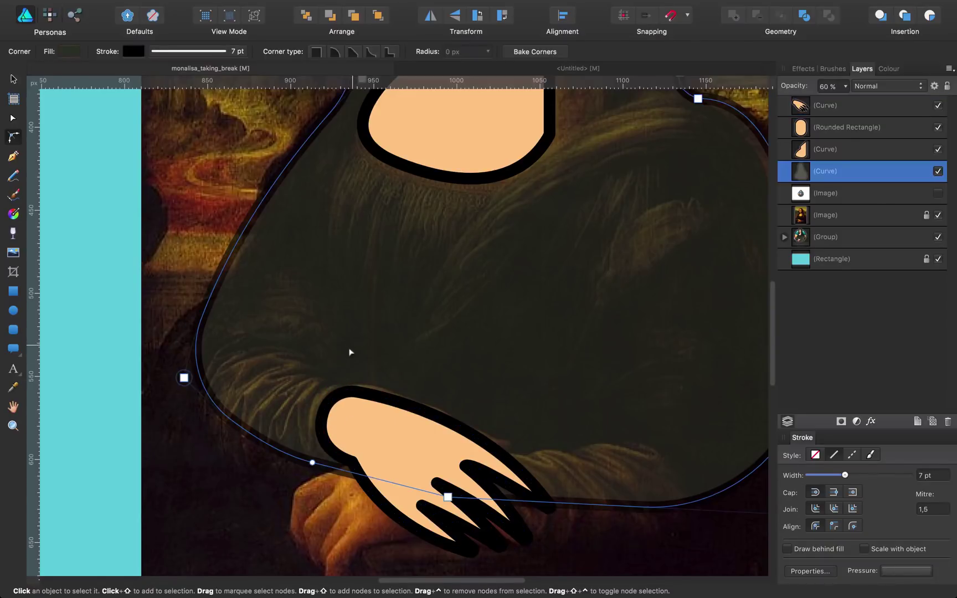
scroll(401, 371, down, 5)
click(559, 457)
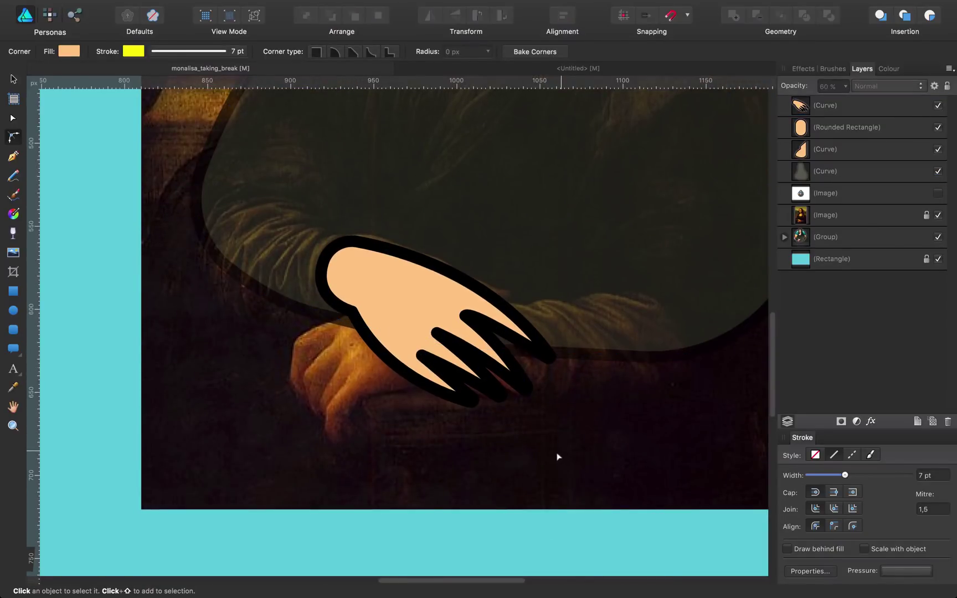
key(super+1)
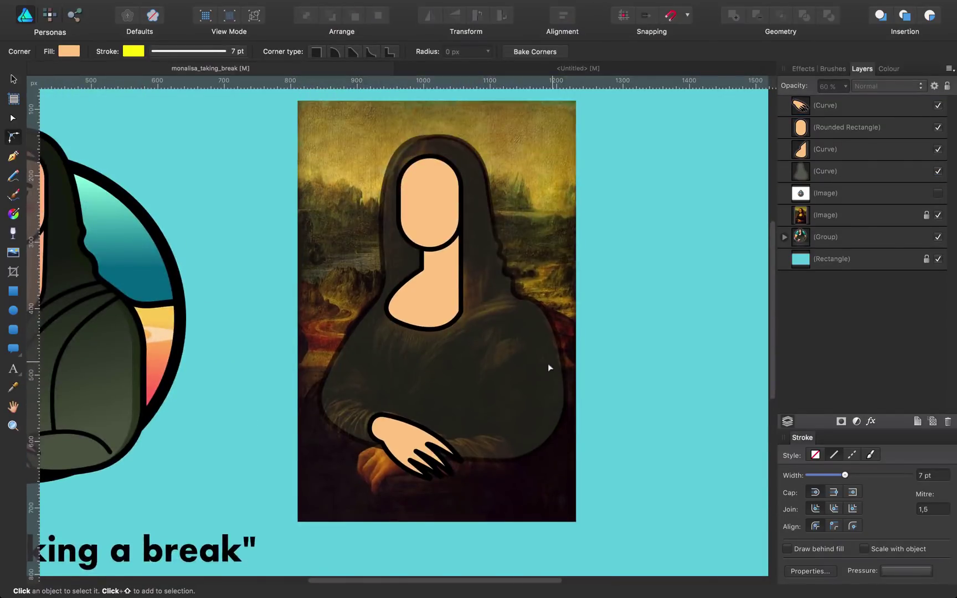
Pan left to the reference illustration and pick the silhouette's top node for node editing
key(space)
drag(361, 357, 529, 327)
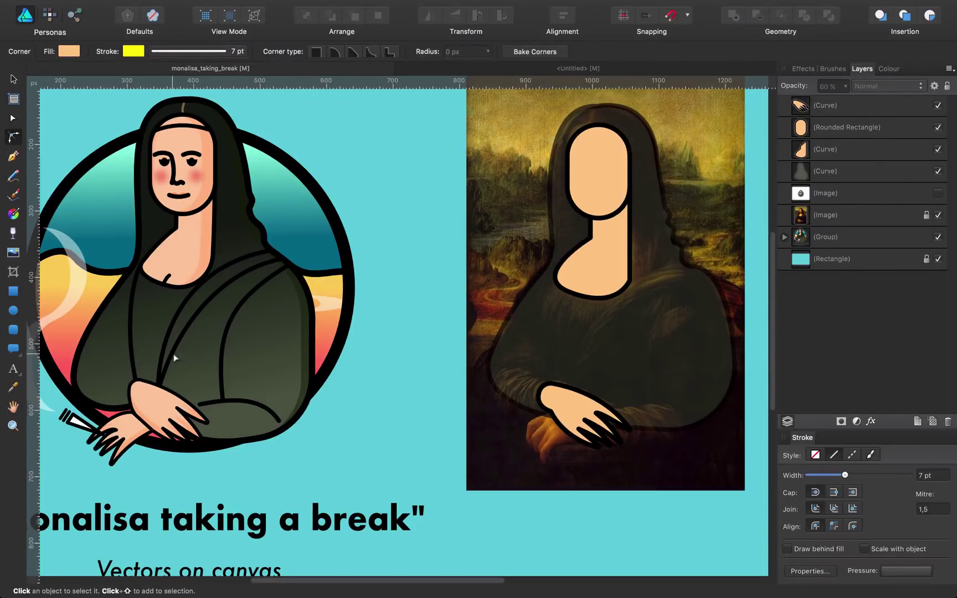
click(552, 342)
click(597, 106)
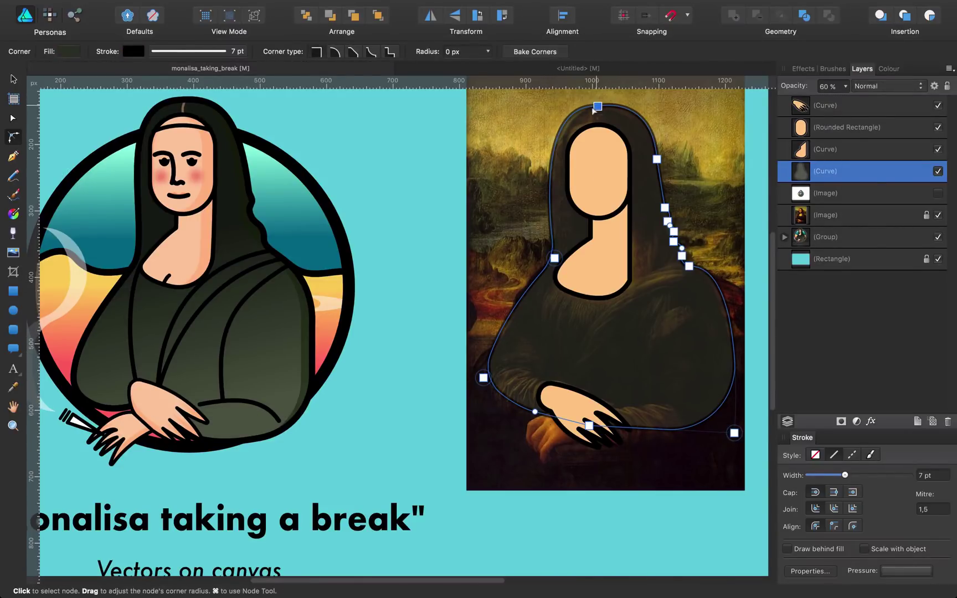
key(a)
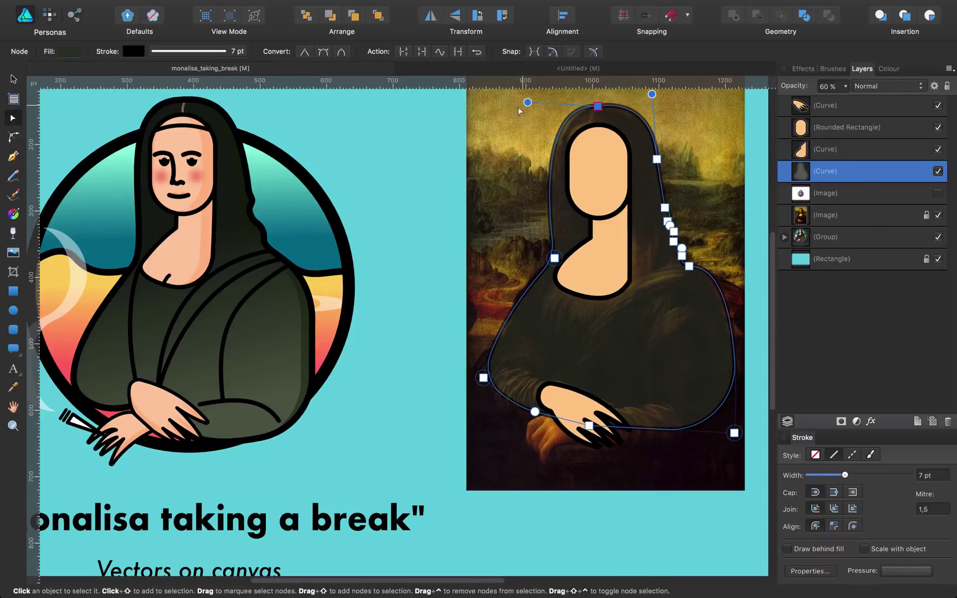